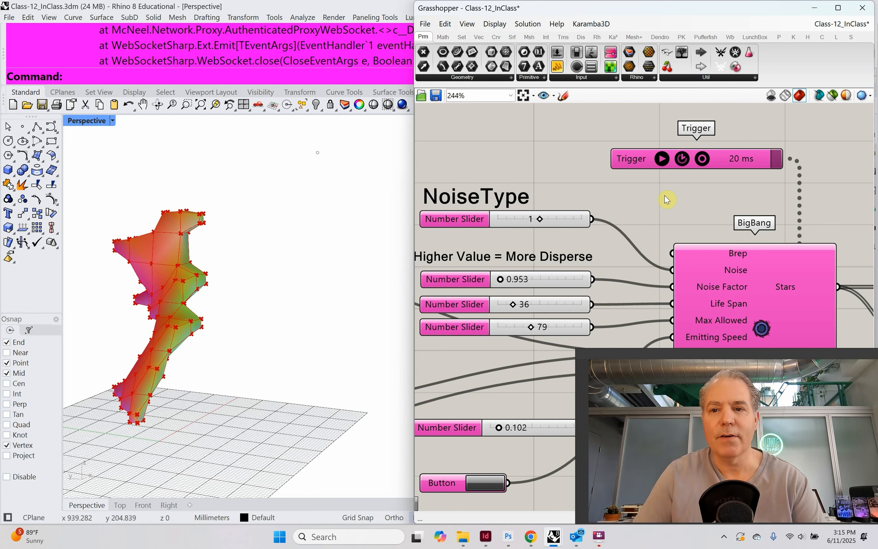
# Step: Run the BigBang particle simulation with the 20 ms Trigger and view the Stella3D plugin page in Chrome
pyautogui.click(663, 165)
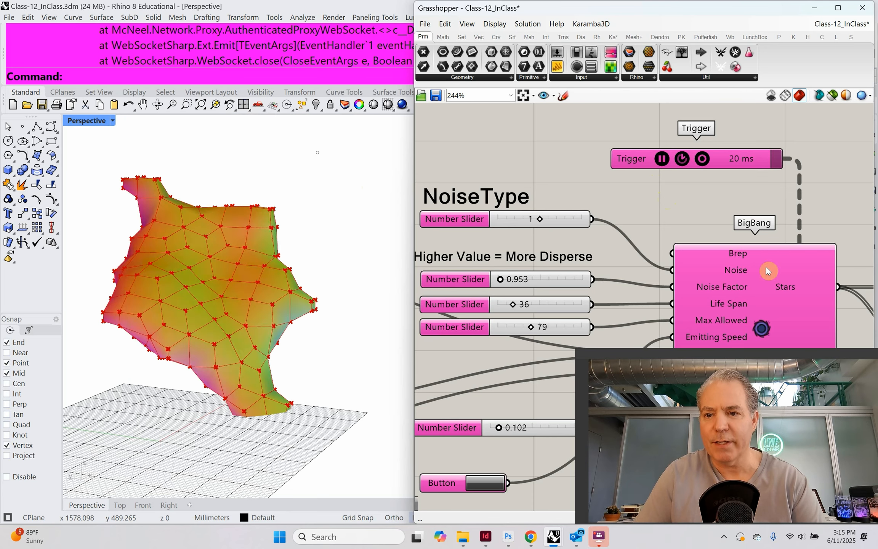
pyautogui.moveTo(756, 259); pyautogui.dragTo(753, 257)
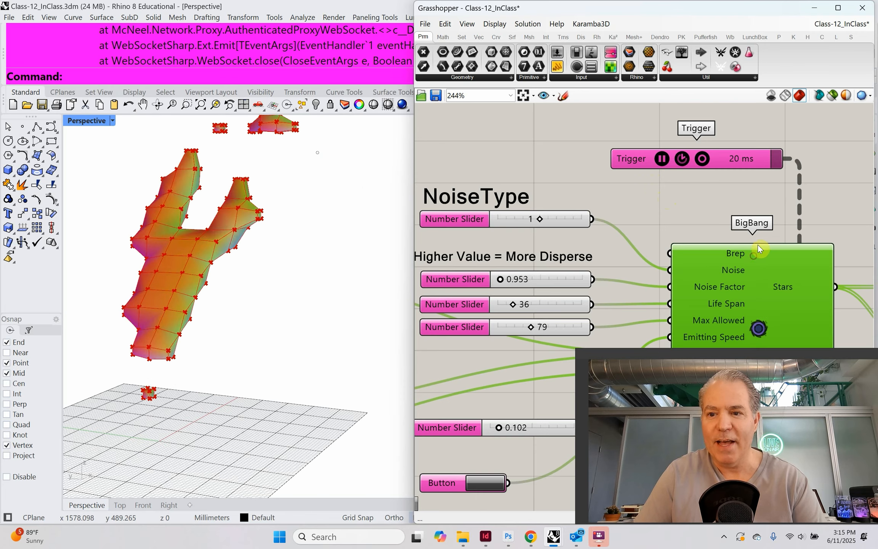
pyautogui.moveTo(757, 245); pyautogui.dragTo(564, 174, button='right')
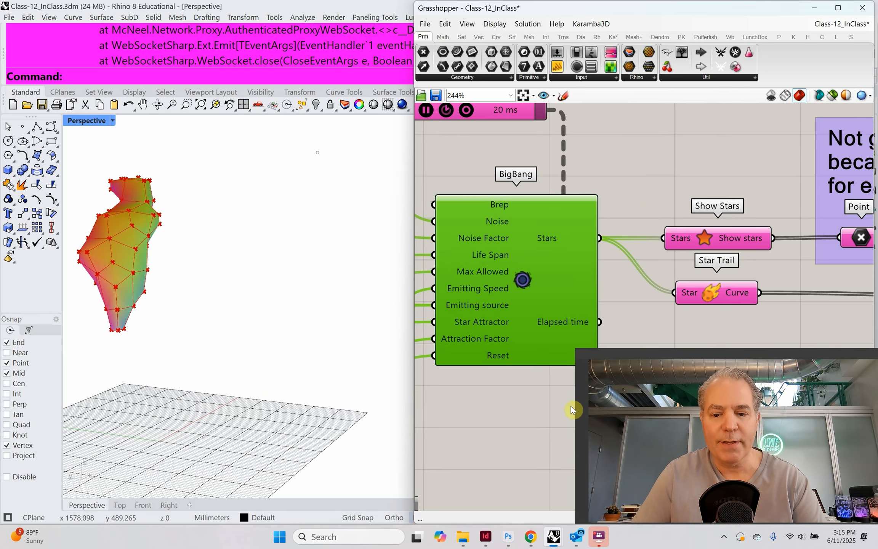
pyautogui.click(531, 536)
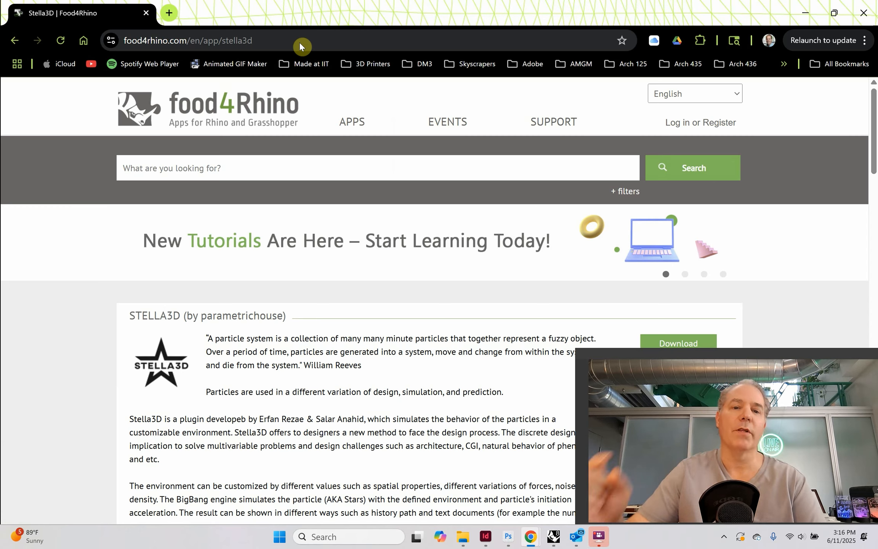
pyautogui.hotkey('alt', 'Tab')
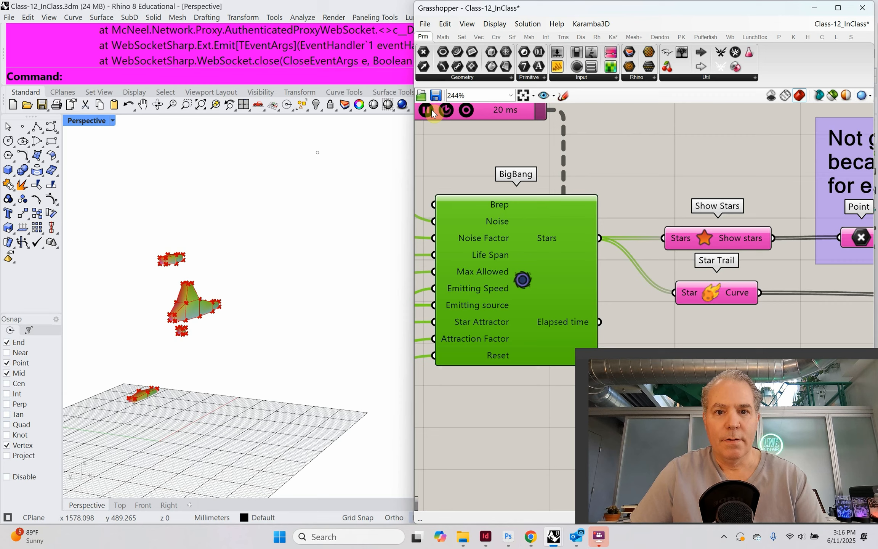
# Step: Create a new Grasshopper document and place a Construct Point component on the canvas
pyautogui.click(425, 24)
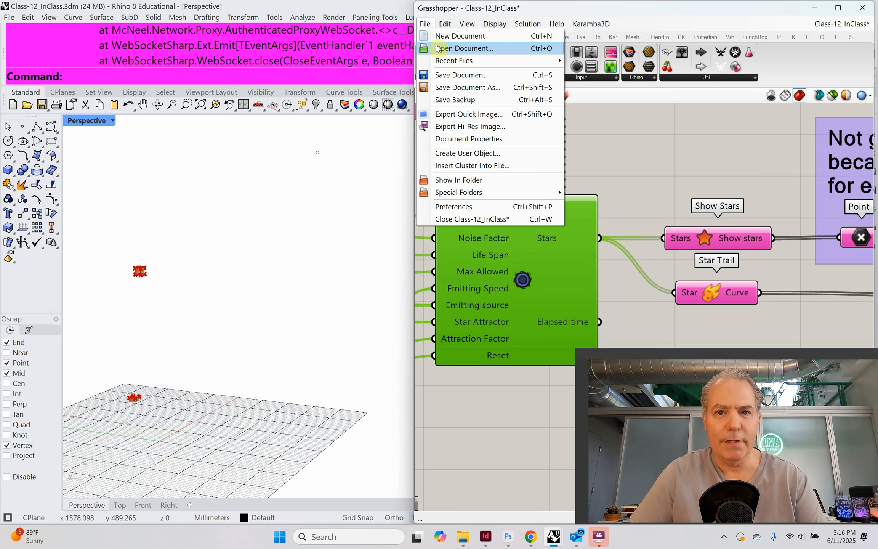
pyautogui.click(438, 39)
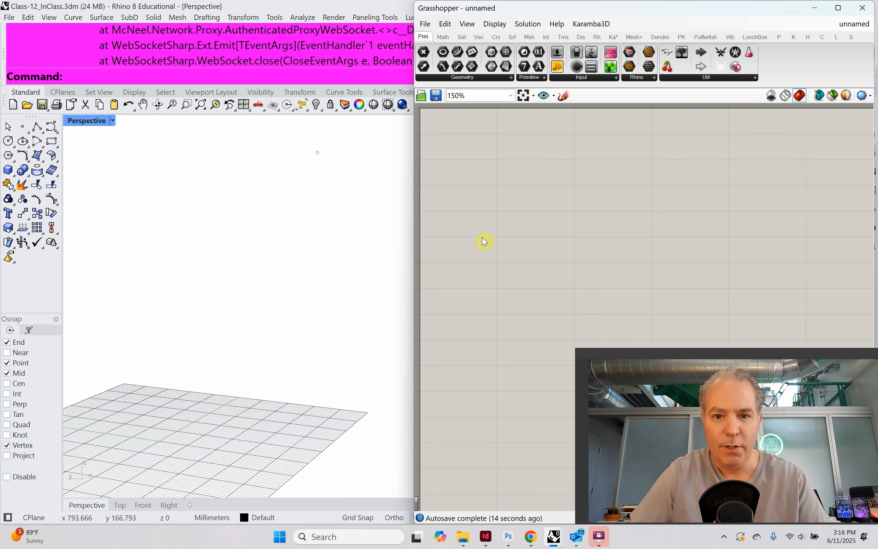
pyautogui.doubleClick(530, 182)
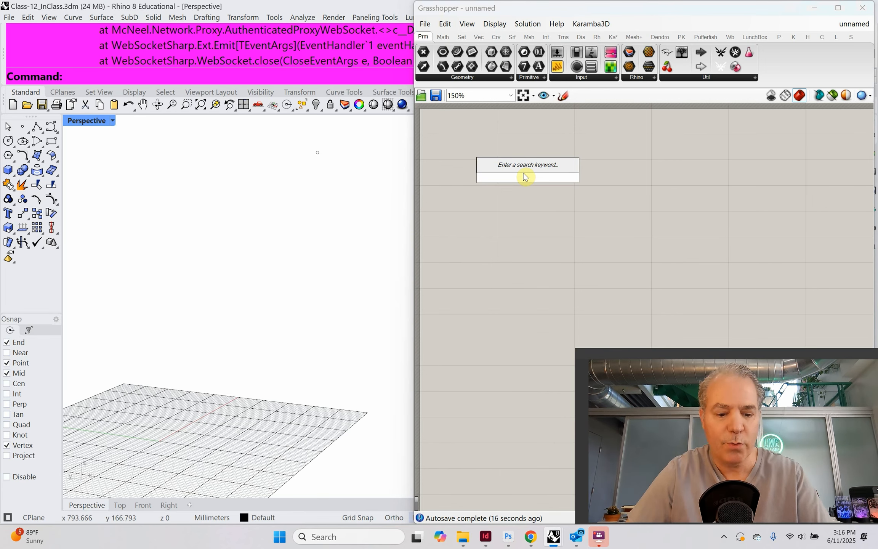
pyautogui.write('cons')
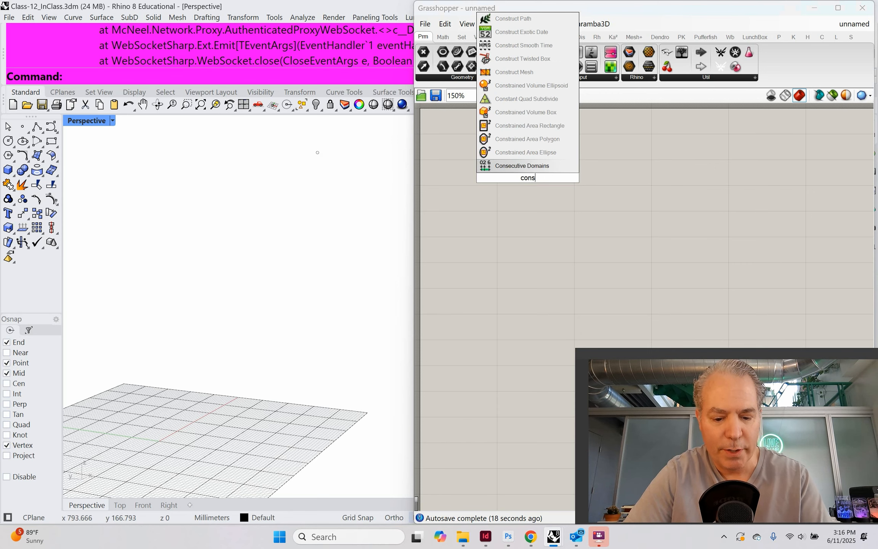
pyautogui.write('truct point')
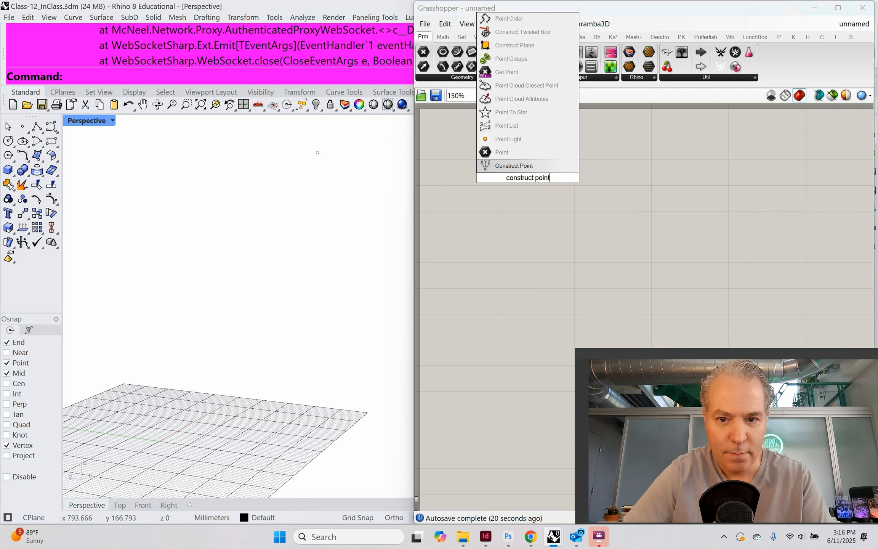
pyautogui.click(491, 165)
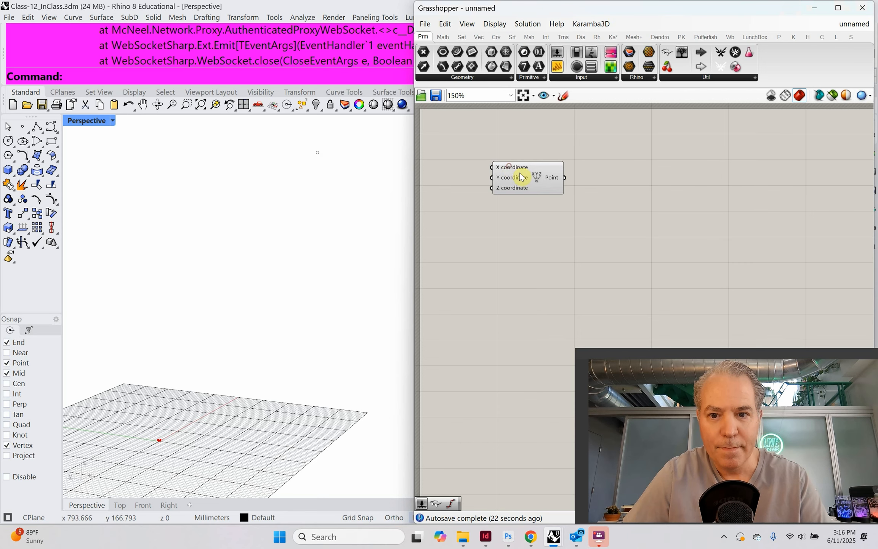
pyautogui.moveTo(521, 176); pyautogui.dragTo(614, 167)
# Step: Add an integer Number Slider ranging from -100 to 100, connect it to the X coordinate and set it to 5
pyautogui.click(505, 179)
pyautogui.doubleClick(502, 175)
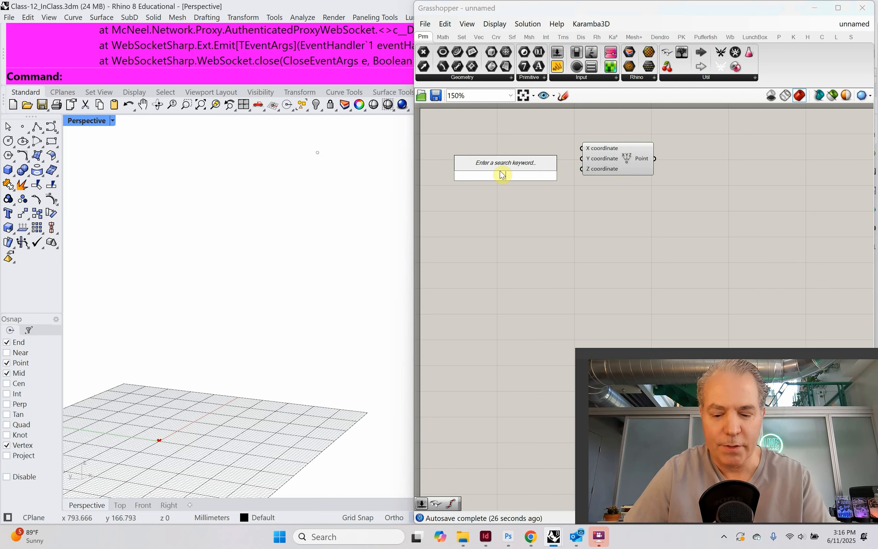
pyautogui.write('-100')
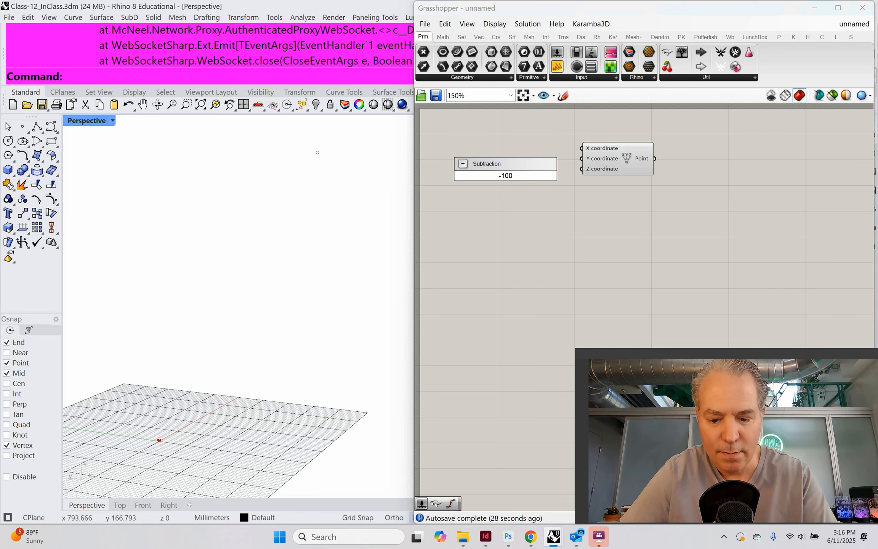
pyautogui.write('<100')
pyautogui.press('Return')
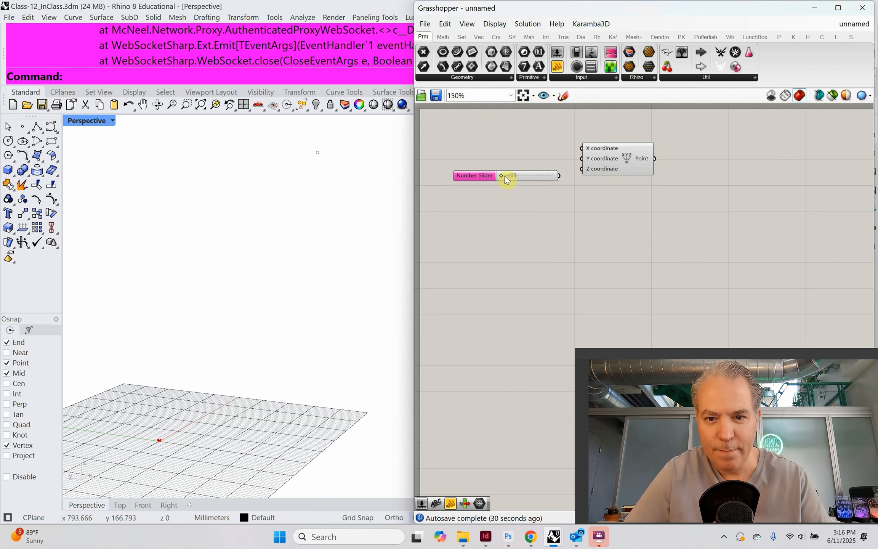
pyautogui.moveTo(579, 151); pyautogui.dragTo(579, 148)
pyautogui.moveTo(596, 159); pyautogui.dragTo(607, 187)
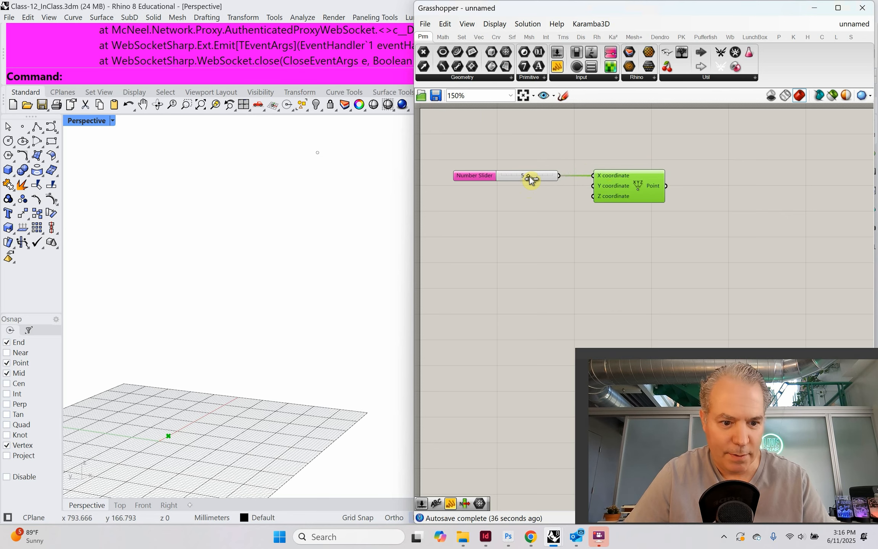
# Step: Duplicate the X slider twice, connect the copies to the Y and Z coordinates, and set them to -4 and 6
pyautogui.keyDown('shift'); pyautogui.moveTo(284, 290); pyautogui.dragTo(236, 262, button='right'); pyautogui.keyUp('shift')
pyautogui.scroll(6, 195, 327)
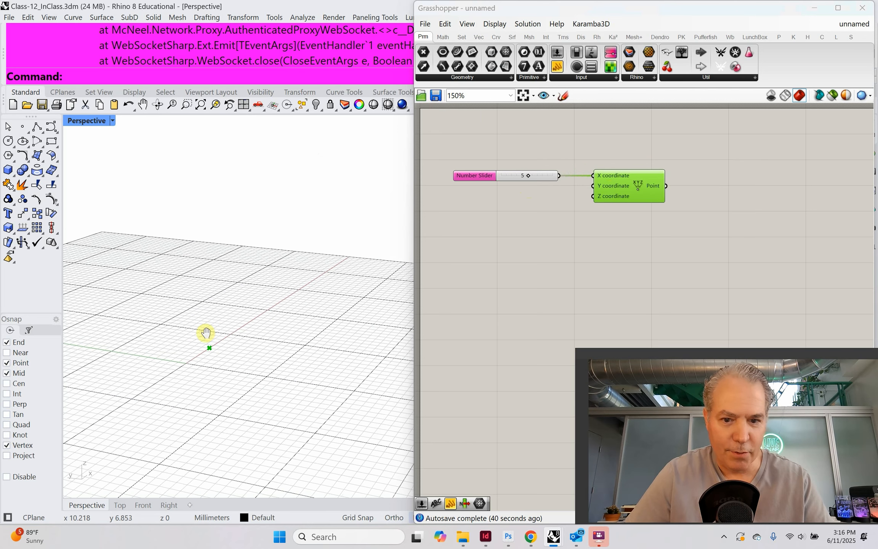
pyautogui.click(481, 176)
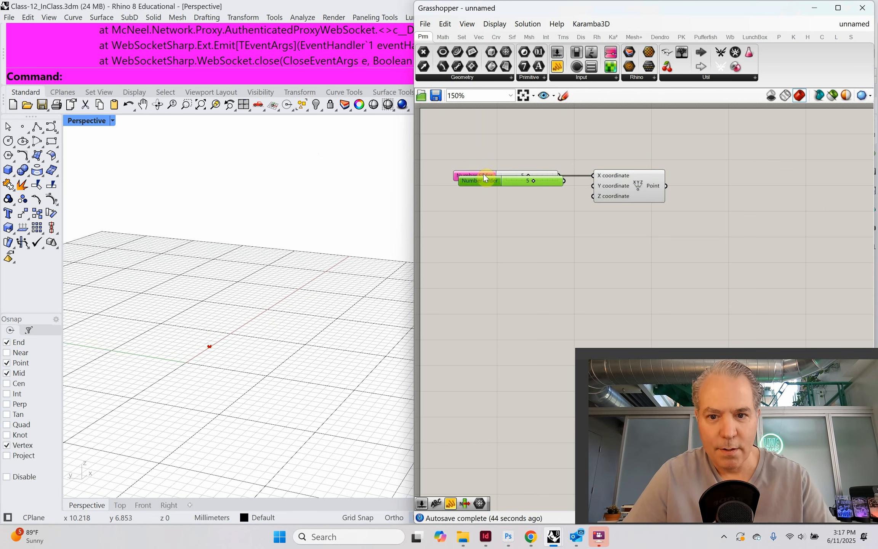
pyautogui.keyDown('alt'); pyautogui.moveTo(482, 174); pyautogui.dragTo(481, 191); pyautogui.keyUp('alt')
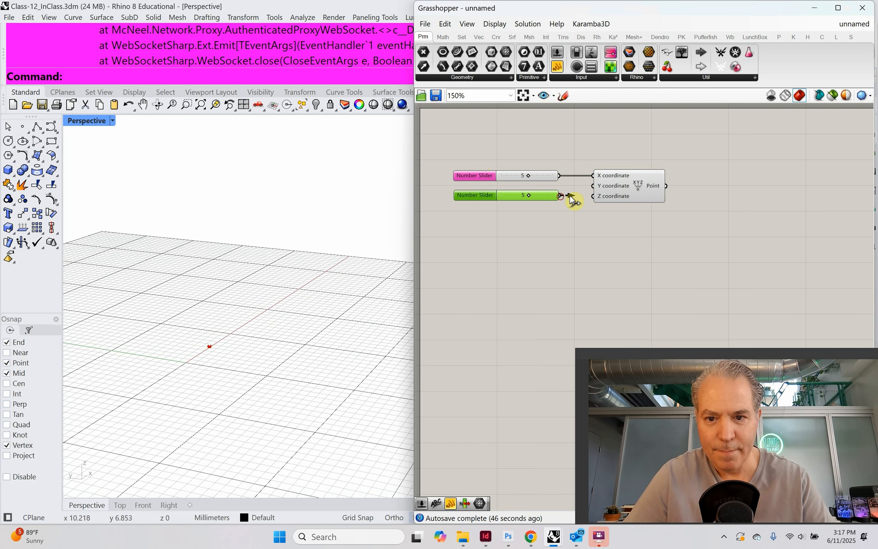
pyautogui.moveTo(594, 189); pyautogui.dragTo(593, 186)
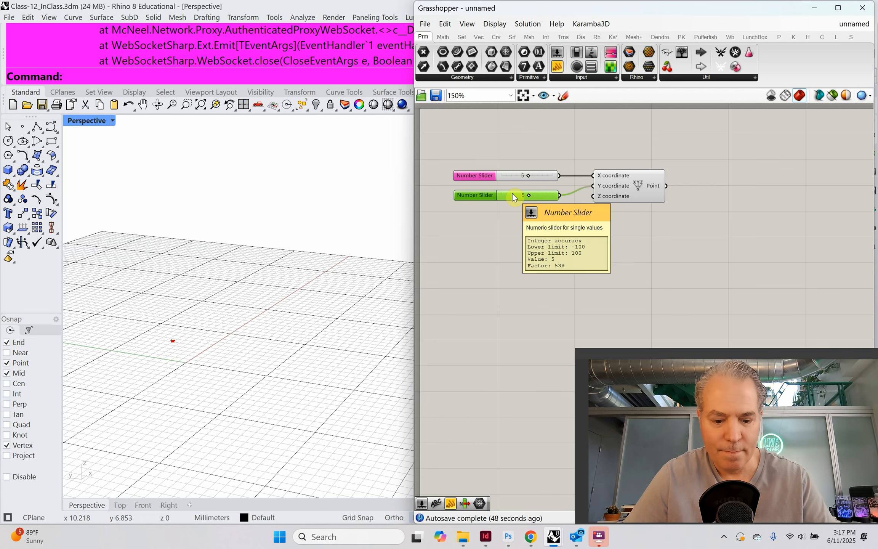
pyautogui.keyDown('alt'); pyautogui.moveTo(513, 196); pyautogui.dragTo(511, 214); pyautogui.keyUp('alt')
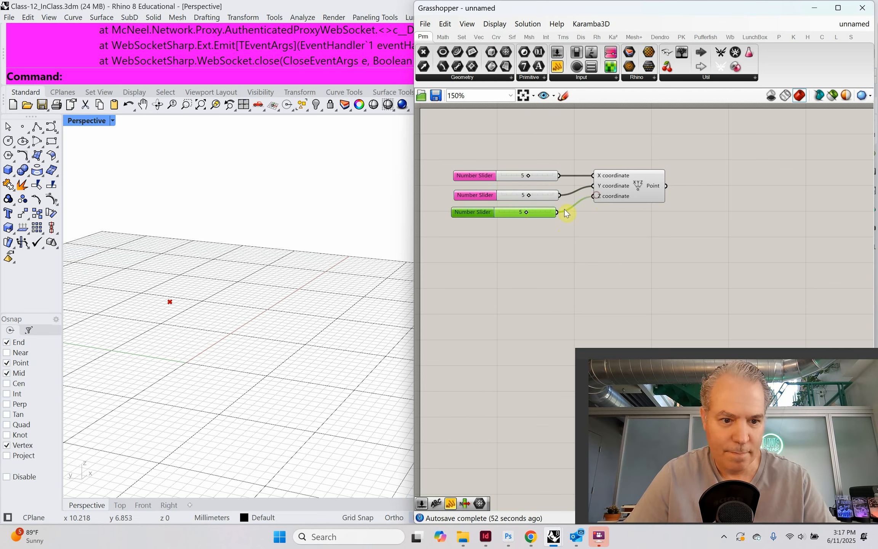
pyautogui.moveTo(522, 213); pyautogui.dragTo(525, 216)
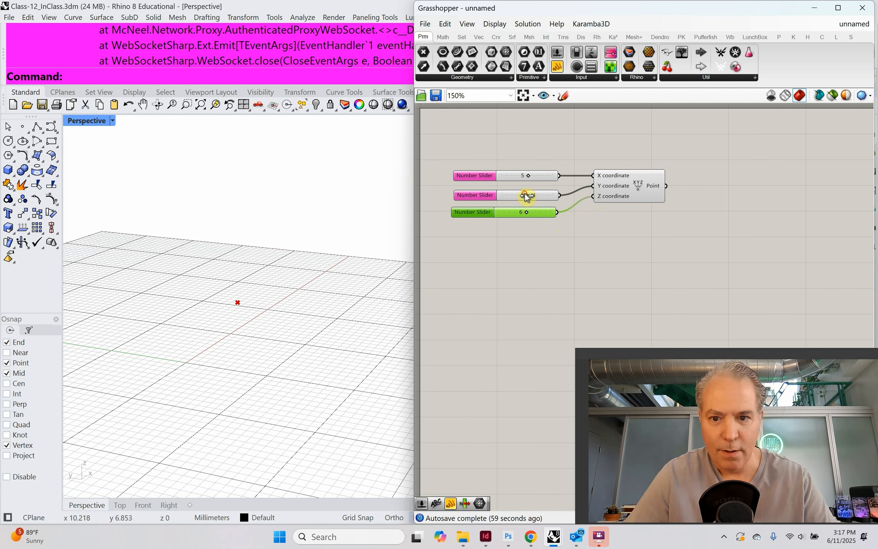
# Step: Duplicate the point component with its three sliders below the original and set X to 20, Y to 5 and Z to 19
pyautogui.moveTo(657, 257); pyautogui.dragTo(513, 158)
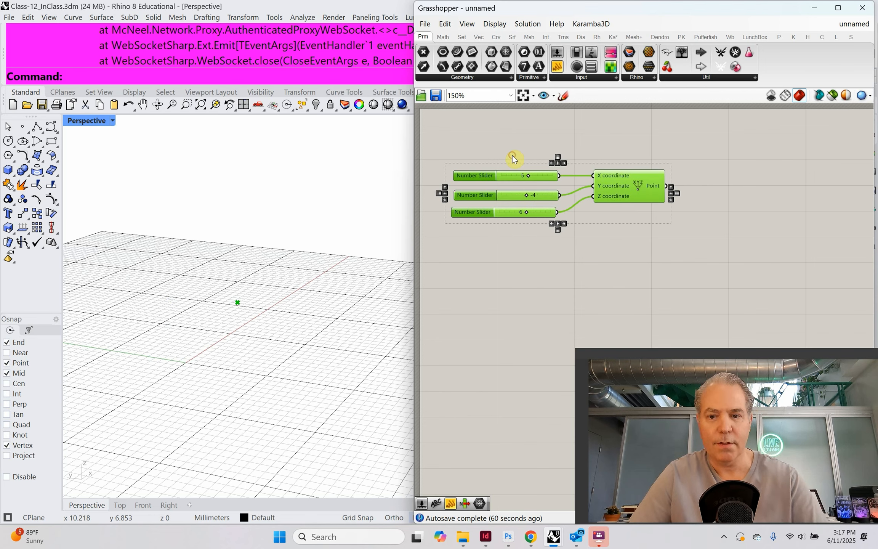
pyautogui.hotkey('ctrl', 'c')
pyautogui.hotkey('ctrl', 'v')
pyautogui.moveTo(651, 195); pyautogui.dragTo(643, 278)
pyautogui.click(627, 224)
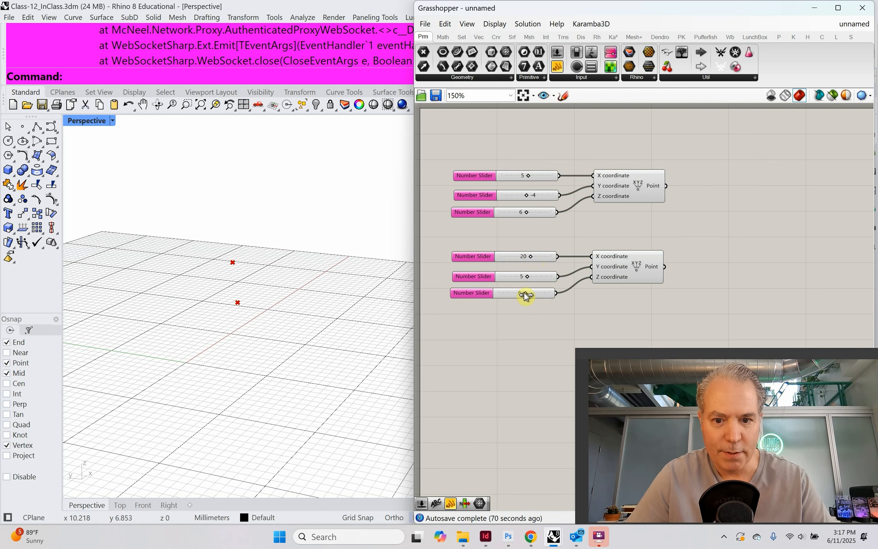
pyautogui.moveTo(259, 280); pyautogui.dragTo(241, 263, button='right')
pyautogui.scroll(-5, 255, 288)
pyautogui.scroll(-2, 246, 314)
pyautogui.scroll(3, 256, 344)
pyautogui.scroll(4, 257, 343)
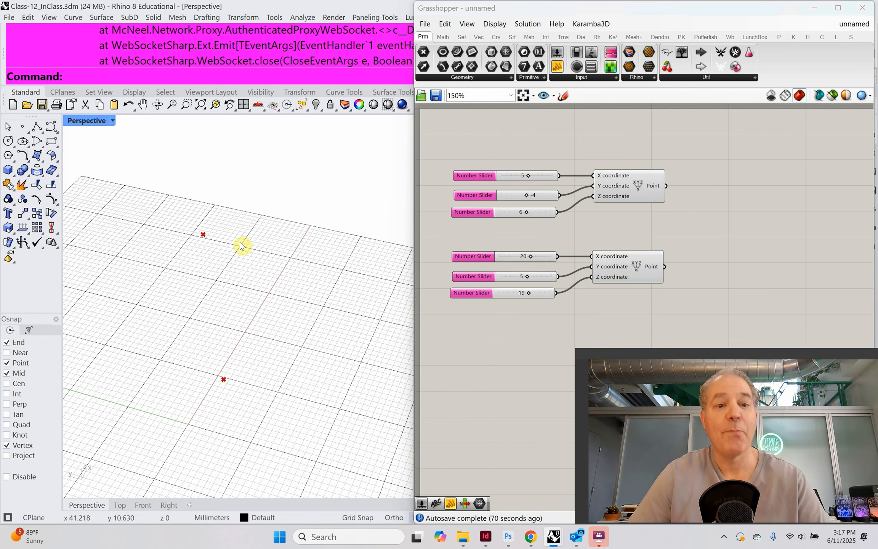
# Step: Add a Sphere component and connect the first constructed point to its Base input
pyautogui.doubleClick(711, 178)
pyautogui.write('spjere')
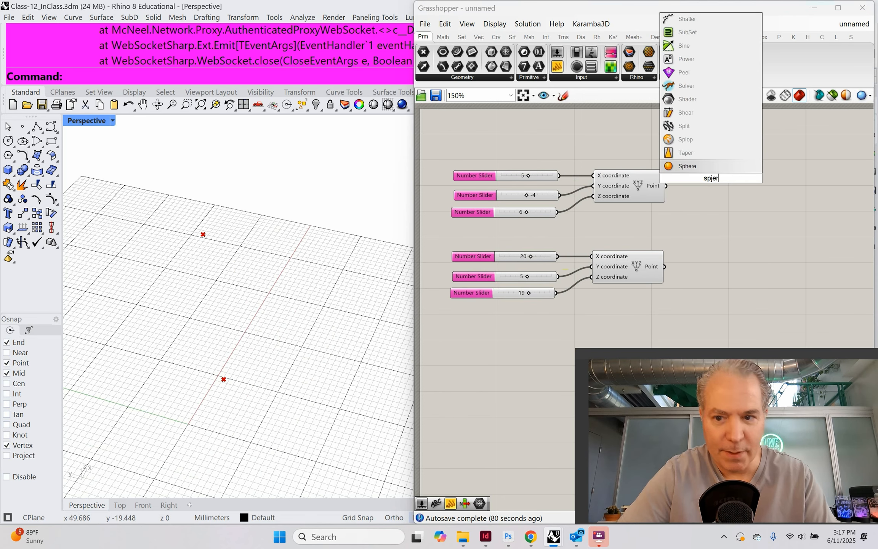
pyautogui.click(709, 167)
pyautogui.moveTo(666, 185); pyautogui.dragTo(708, 150)
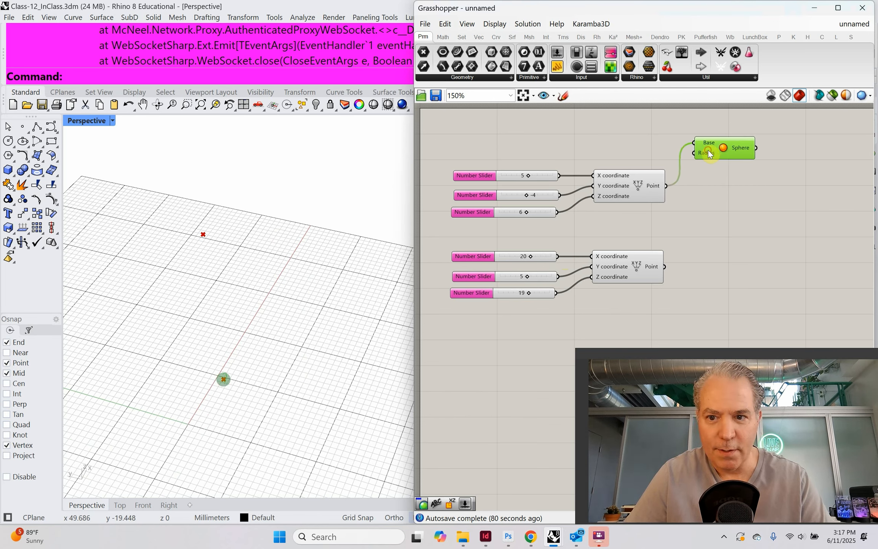
# Step: Connect a new Number Slider set to 4 to the Sphere's Radius and add the second point to its Base input
pyautogui.doubleClick(591, 144)
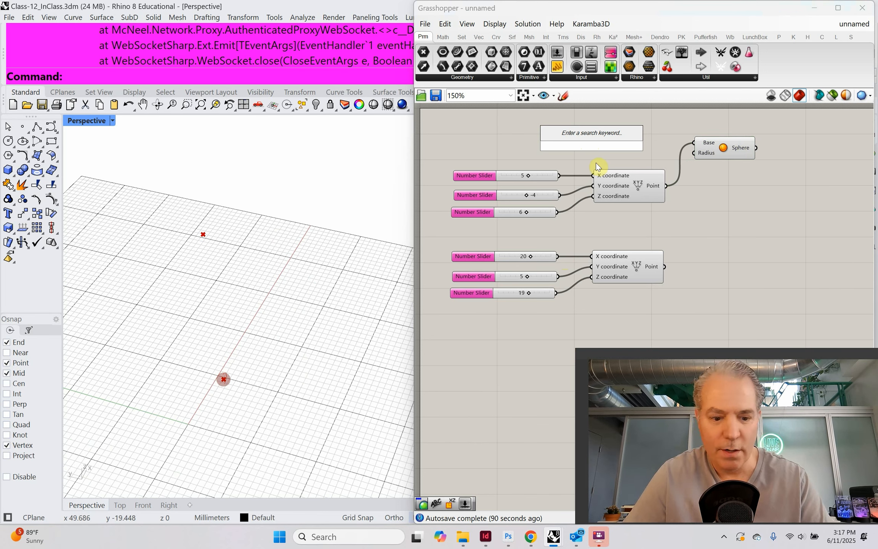
pyautogui.write('5')
pyautogui.press('Return')
pyautogui.moveTo(645, 146); pyautogui.dragTo(690, 153)
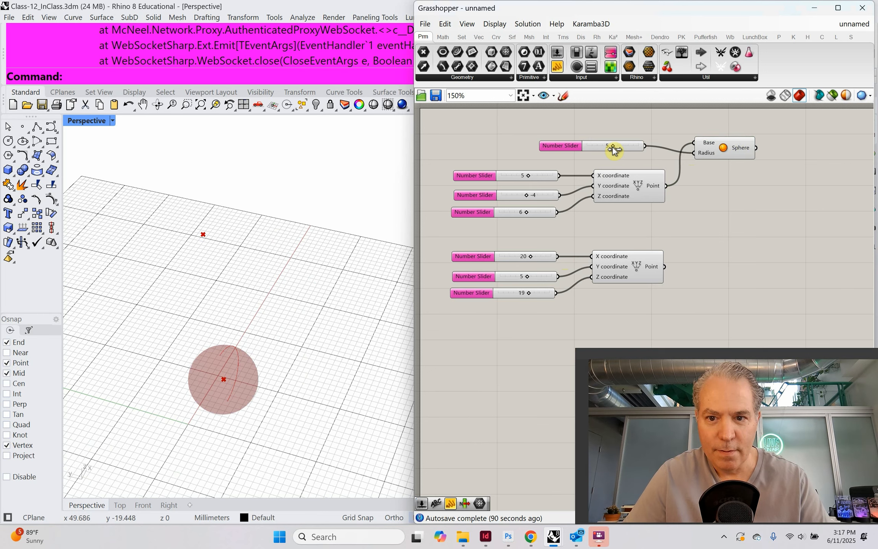
pyautogui.moveTo(613, 150); pyautogui.dragTo(593, 152)
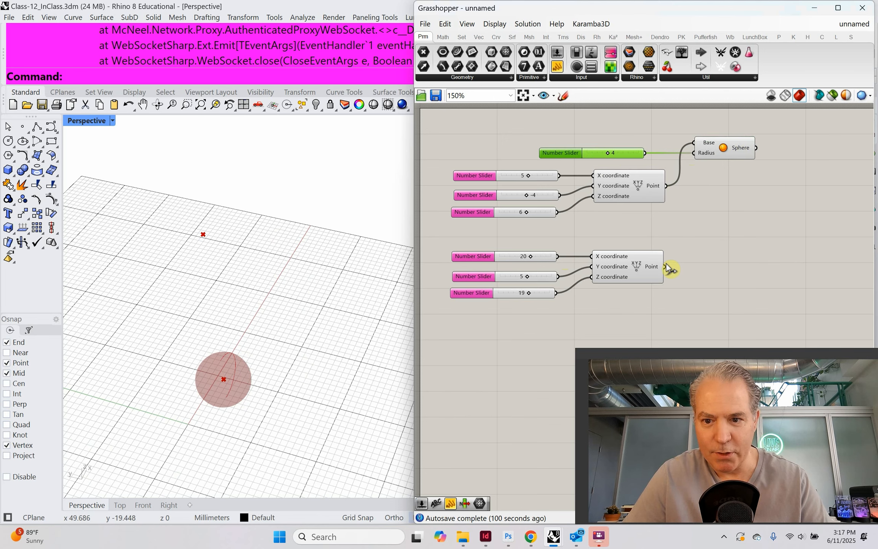
pyautogui.moveTo(666, 267); pyautogui.dragTo(692, 138)
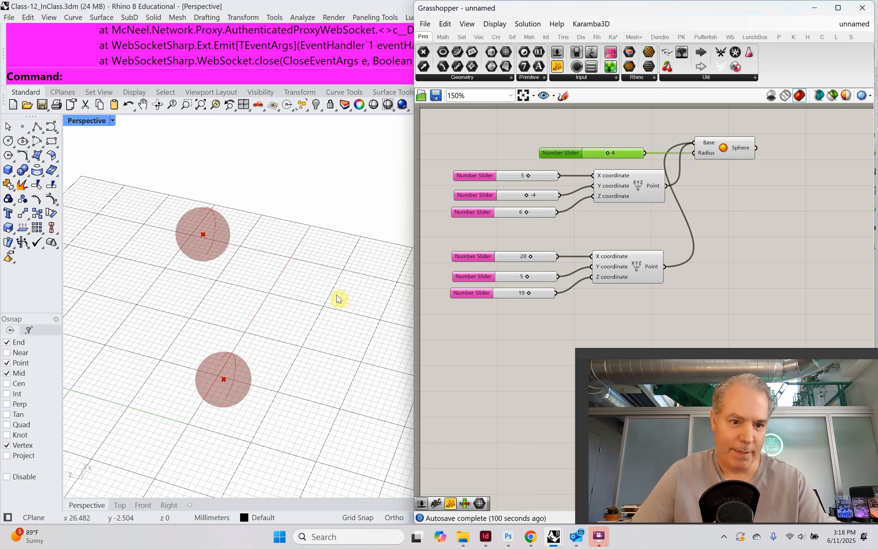
# Step: Bake both spheres from the Sphere output into Rhino with the default attributes
pyautogui.moveTo(336, 298); pyautogui.dragTo(275, 310, button='right')
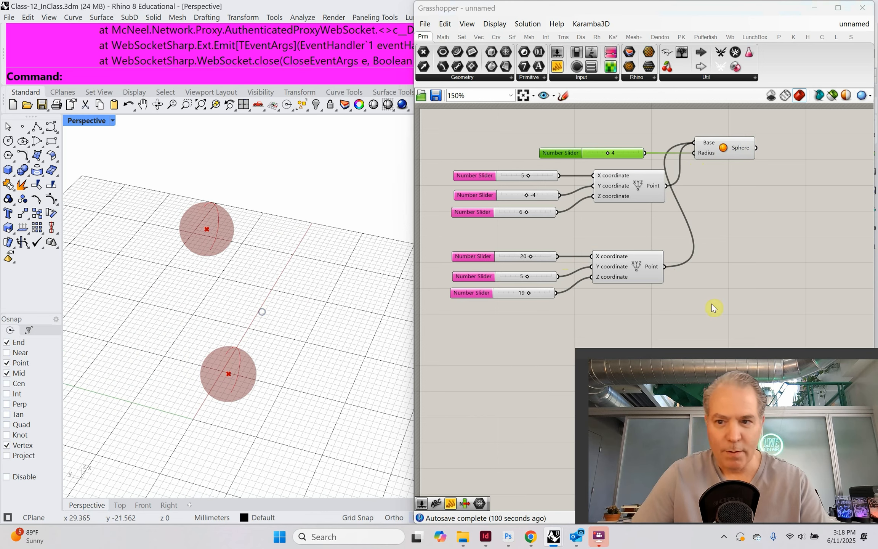
pyautogui.rightClick(735, 150)
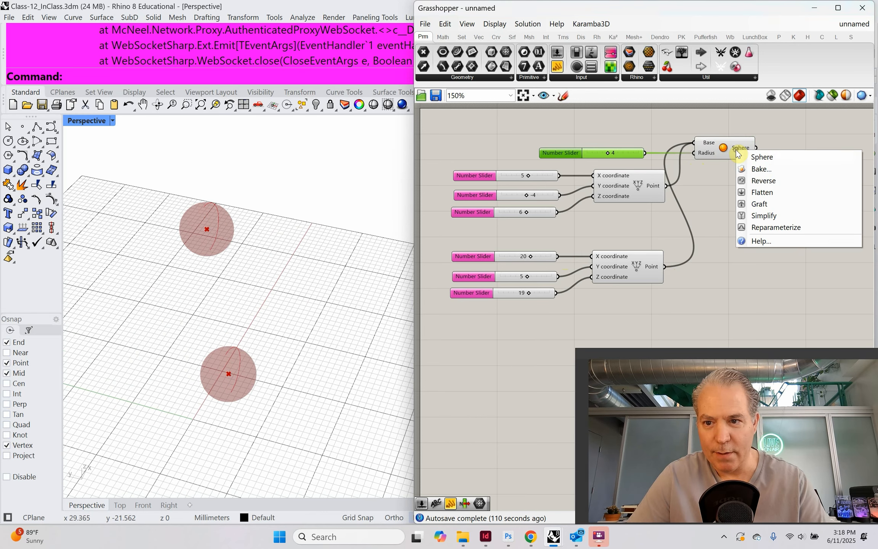
pyautogui.click(755, 176)
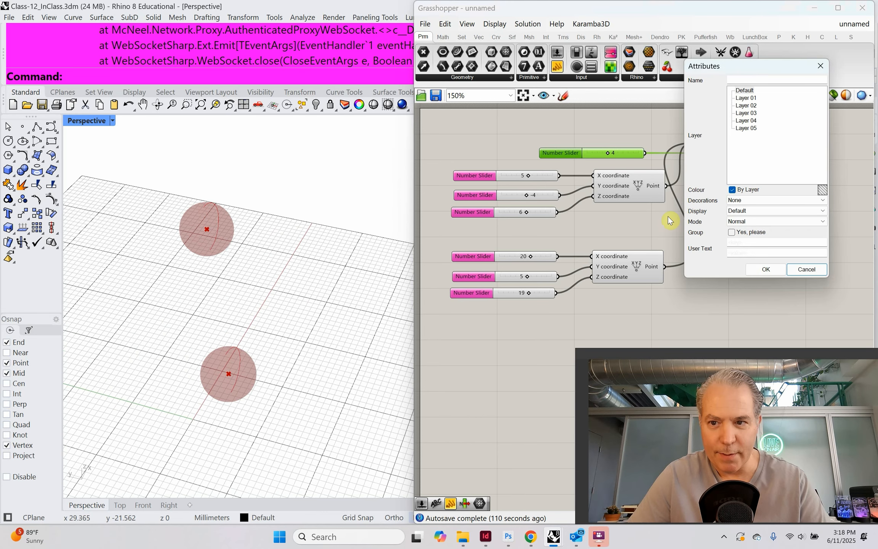
pyautogui.click(763, 271)
pyautogui.moveTo(284, 361); pyautogui.dragTo(268, 346, button='right')
# Step: Select the baked sphere at the second point and zoom the perspective view to it with ZS
pyautogui.click(215, 229)
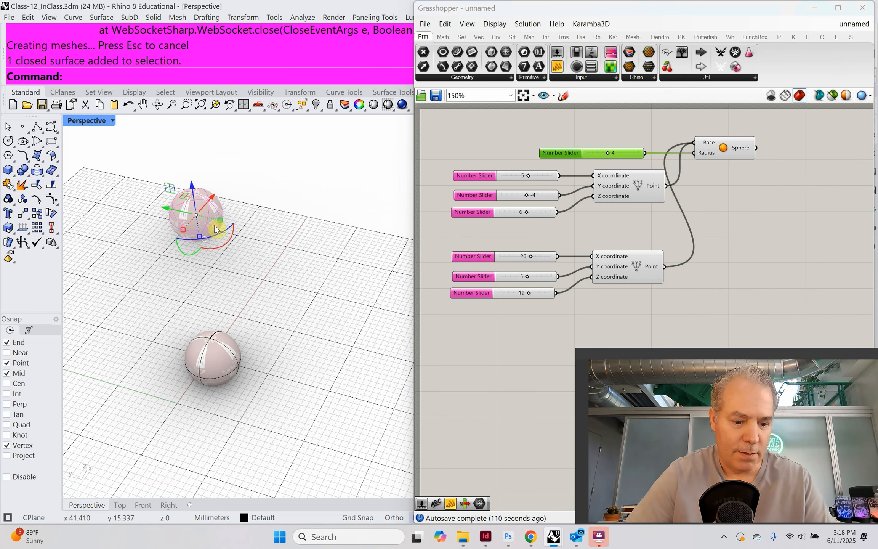
pyautogui.write('zs')
pyautogui.press('Return')
pyautogui.scroll(-10, 216, 231)
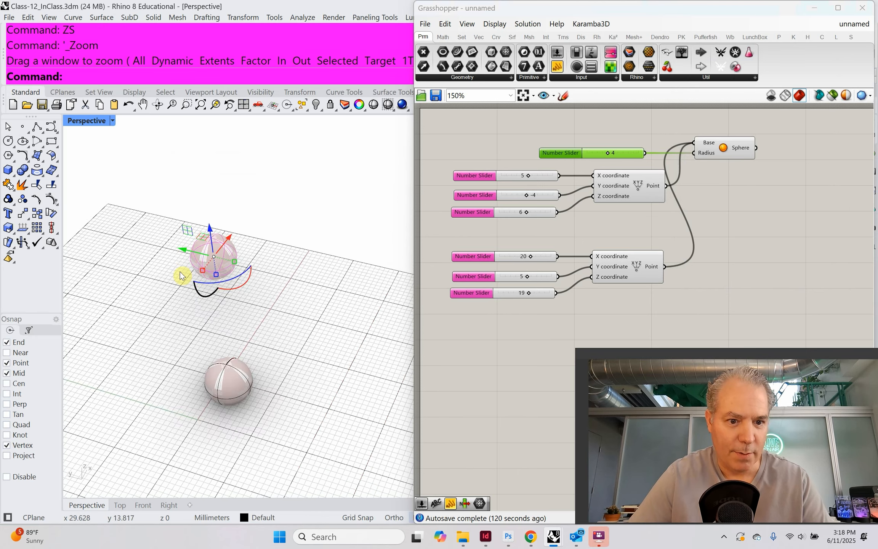
pyautogui.scroll(2, 226, 294)
pyautogui.keyDown('shift'); pyautogui.moveTo(227, 293); pyautogui.dragTo(248, 280, button='right'); pyautogui.keyUp('shift')
pyautogui.scroll(2, 239, 276)
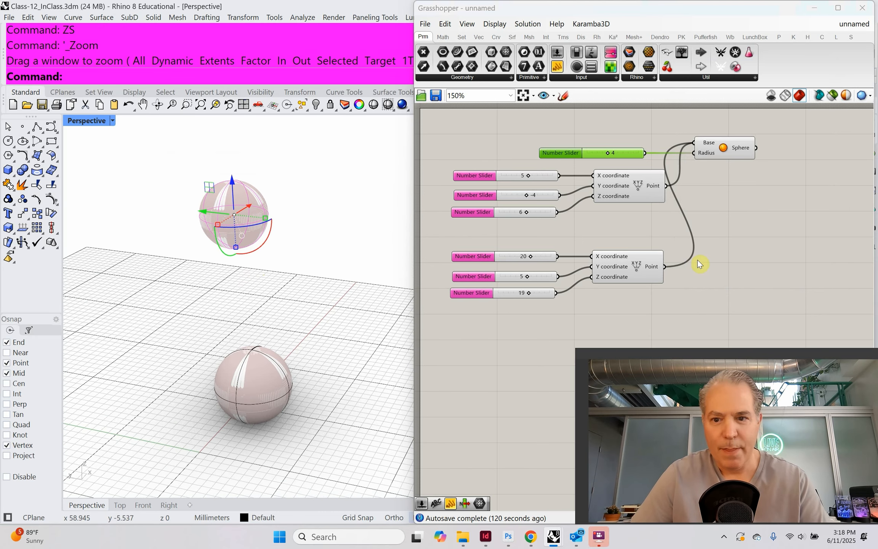
# Step: Add a Scribble above the slider and point components and set its text to "Shooting Stars"
pyautogui.moveTo(689, 323); pyautogui.dragTo(692, 303, button='right')
pyautogui.scroll(-2, 668, 265)
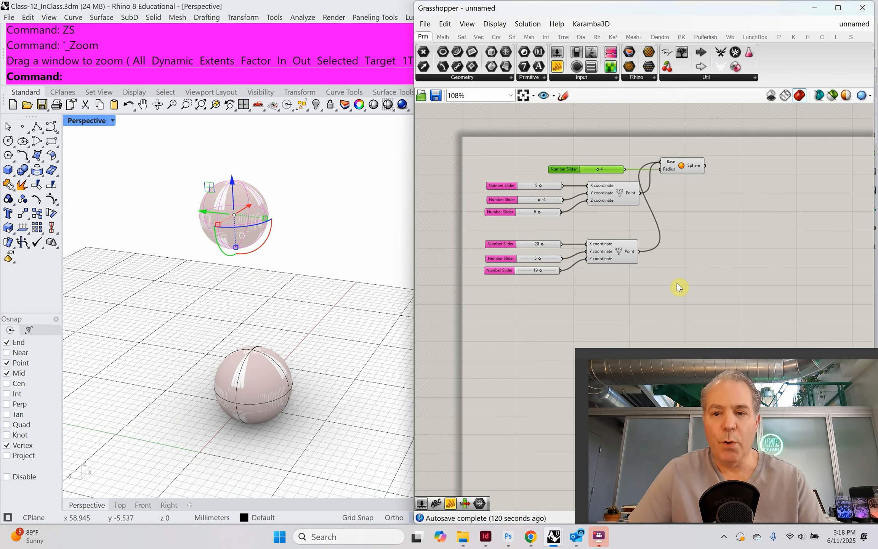
pyautogui.moveTo(677, 287); pyautogui.dragTo(666, 266, button='right')
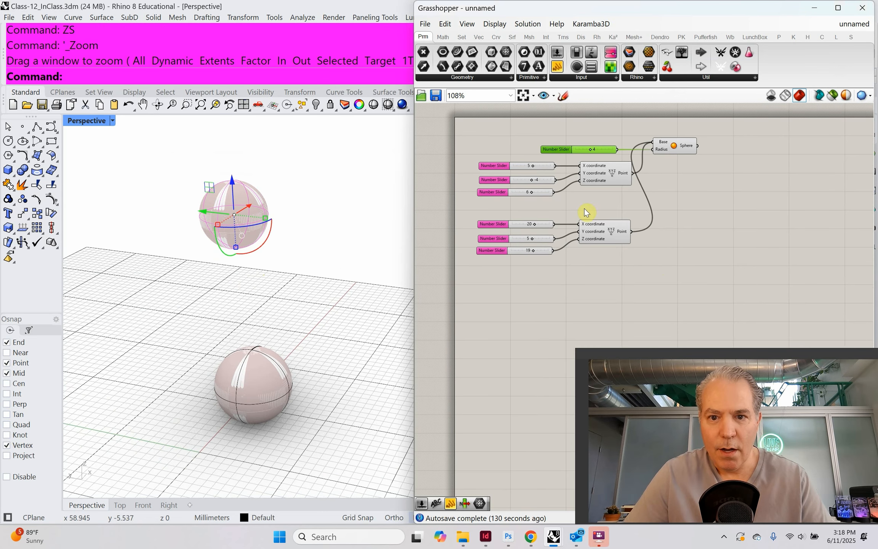
pyautogui.doubleClick(510, 128)
pyautogui.write('scrib')
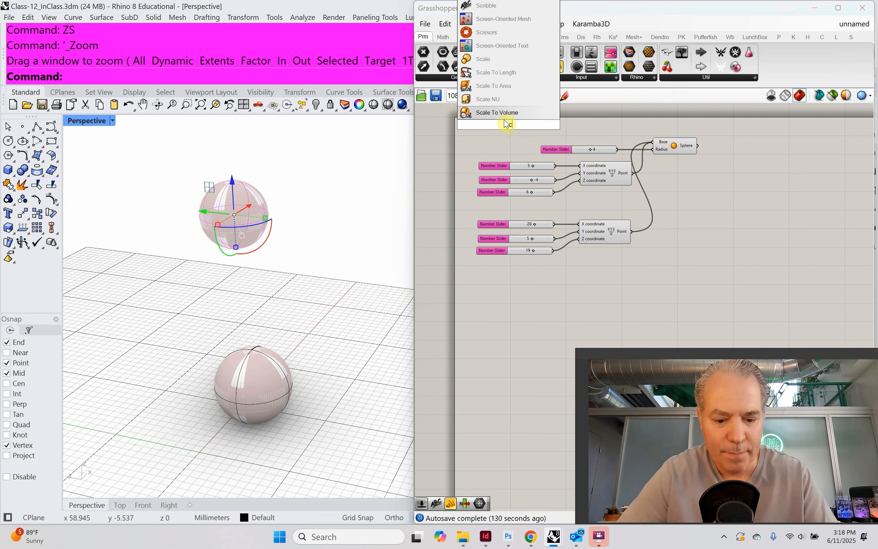
pyautogui.click(492, 113)
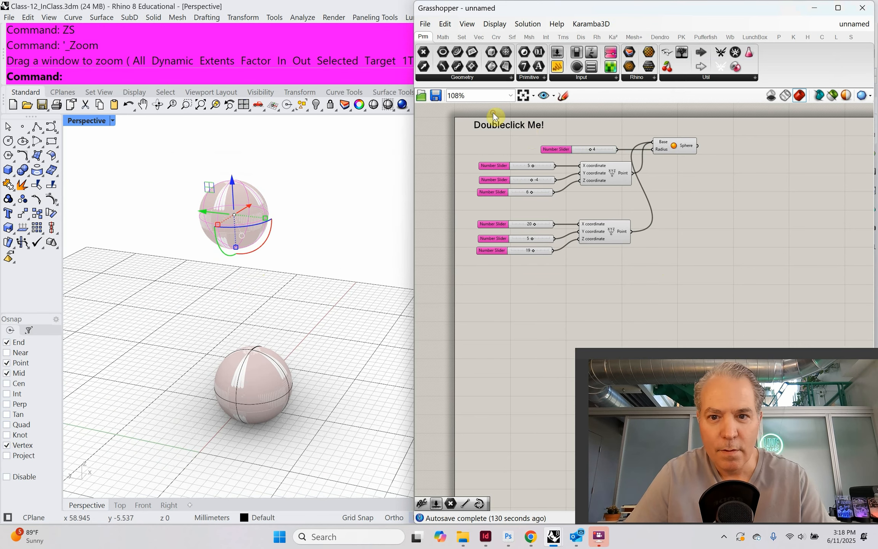
pyautogui.doubleClick(527, 129)
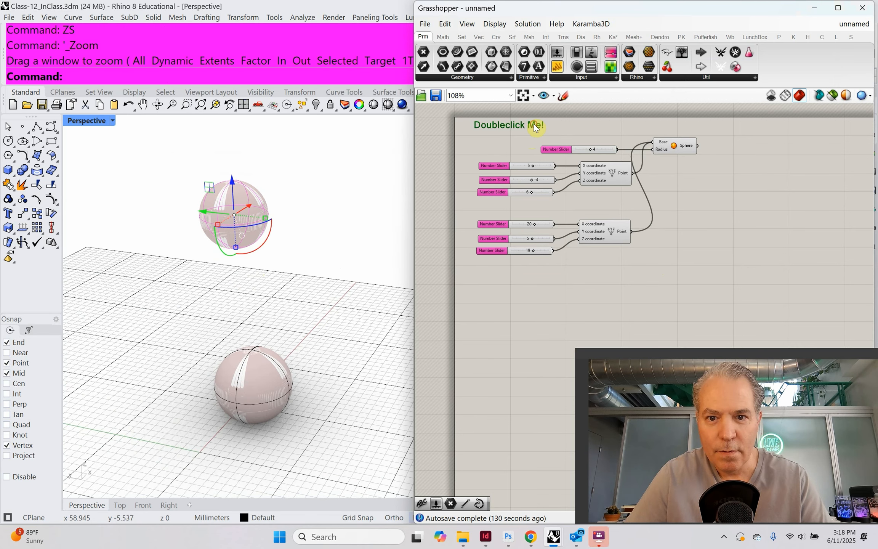
pyautogui.doubleClick(535, 127)
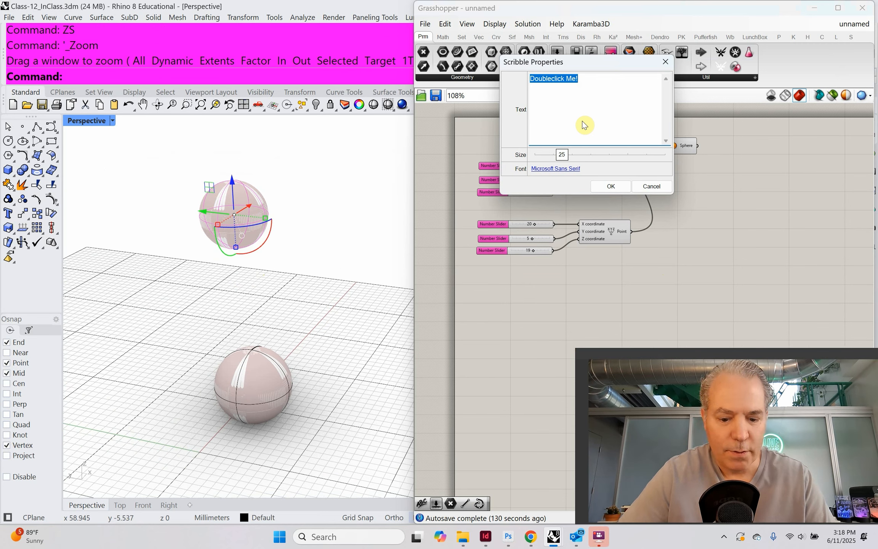
pyautogui.write('Shooting')
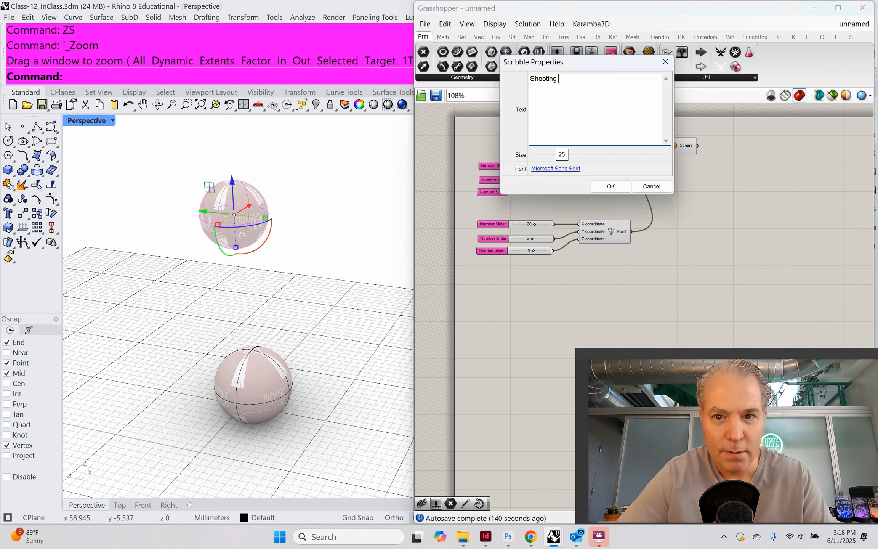
pyautogui.write(' Stars')
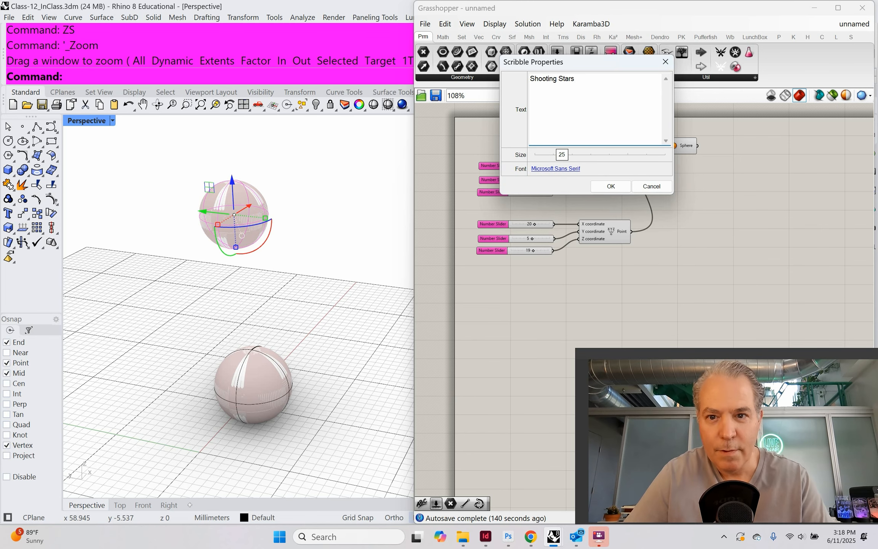
pyautogui.click(610, 186)
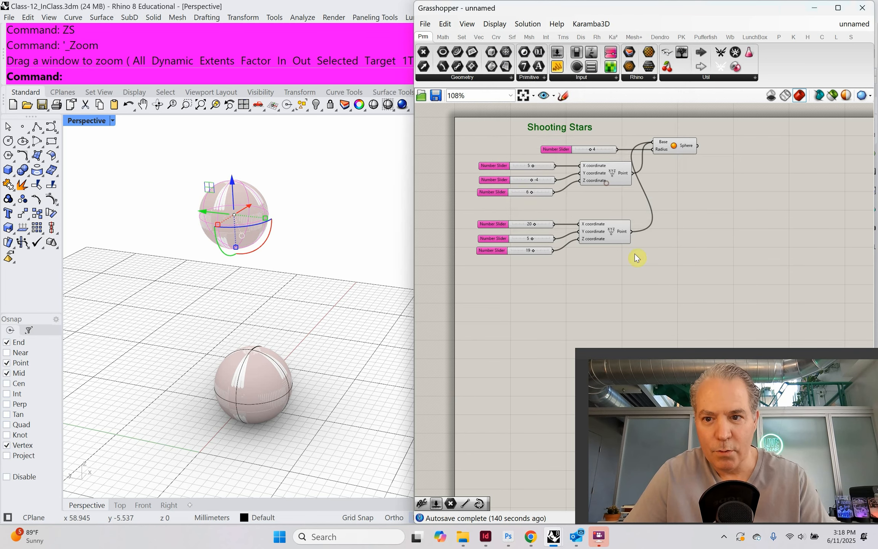
# Step: Group the "Shooting Stars" scribble with all sliders, both point components and the Sphere
pyautogui.moveTo(680, 295)
pyautogui.mouseDown()
pyautogui.moveTo(503, 197)
pyautogui.moveTo(463, 121)
pyautogui.mouseUp()
pyautogui.hotkey('ctrl', 'g')
pyautogui.click(589, 282)
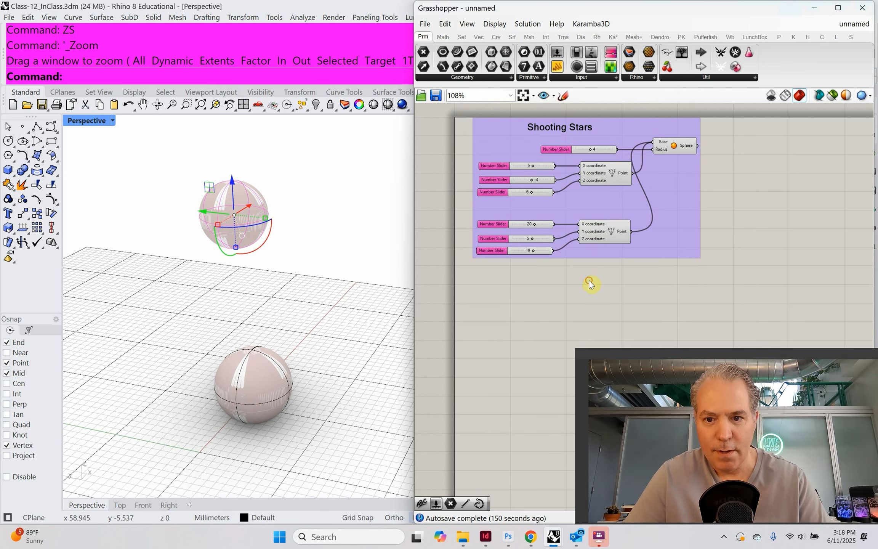
# Step: Duplicate the second point component with its three coordinate sliders and place the copy below the Shooting Stars group
pyautogui.moveTo(465, 276); pyautogui.dragTo(643, 205)
pyautogui.hotkey('ctrl', 'c')
pyautogui.hotkey('ctrl', 'v')
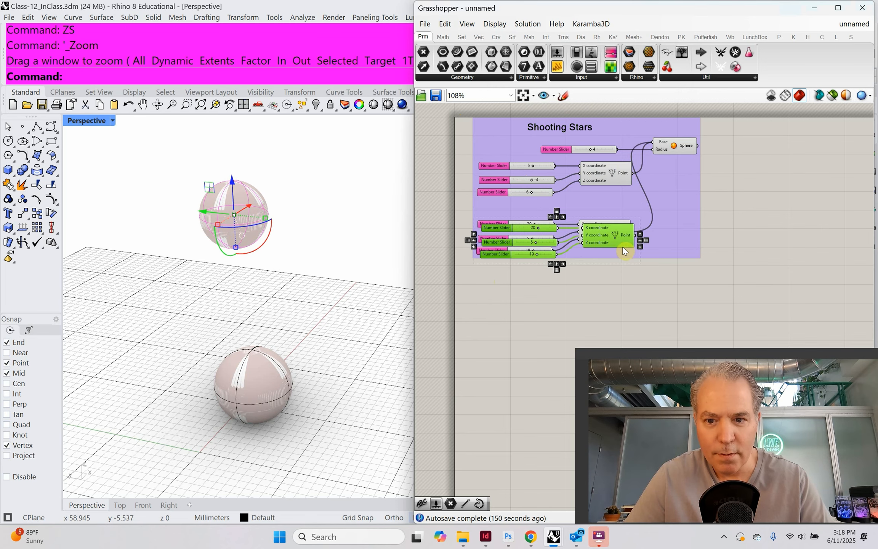
pyautogui.moveTo(610, 241); pyautogui.dragTo(606, 313)
pyautogui.click(541, 278)
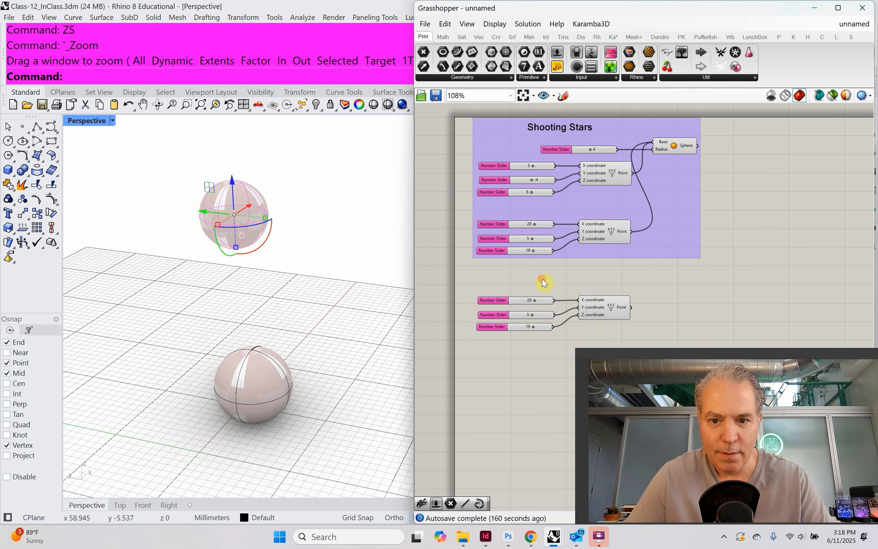
# Step: Add a Scribble reading "Attractor Point" above the copied sliders and point component
pyautogui.doubleClick(540, 277)
pyautogui.write('Scr')
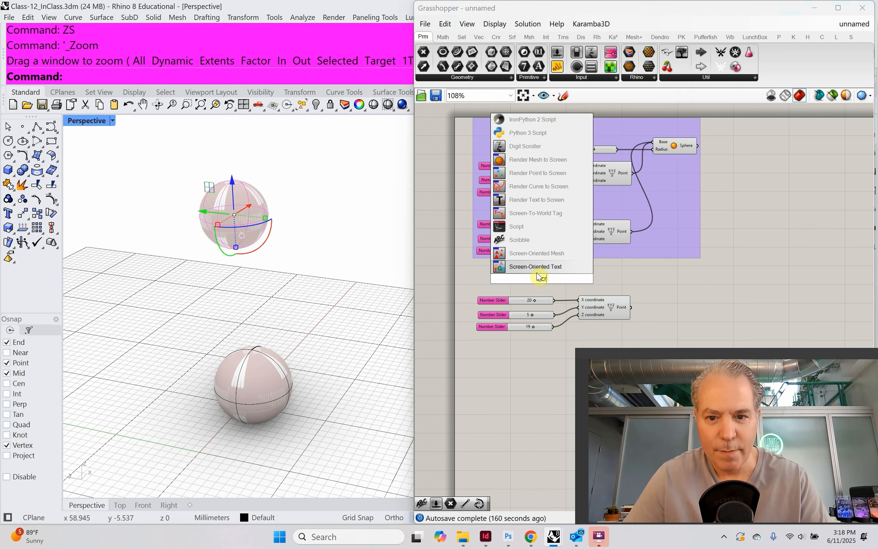
pyautogui.click(530, 240)
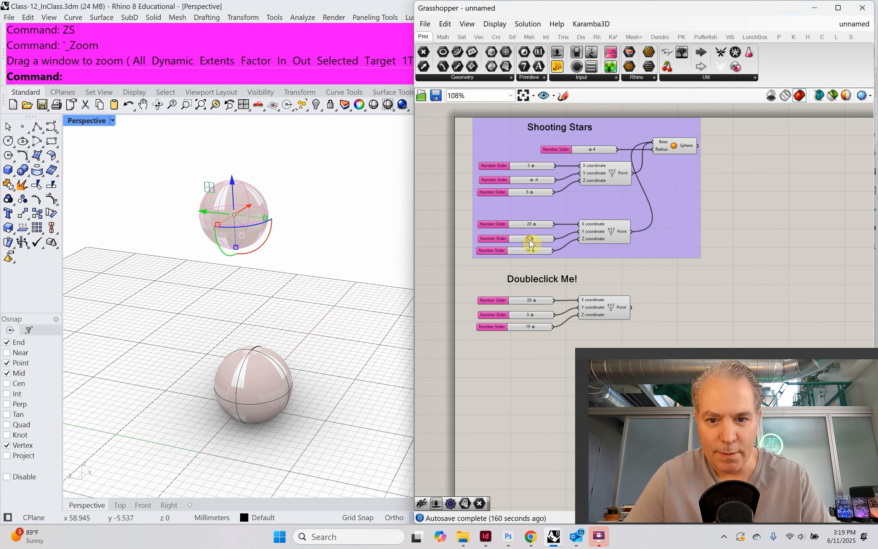
pyautogui.doubleClick(544, 272)
pyautogui.write('Attra')
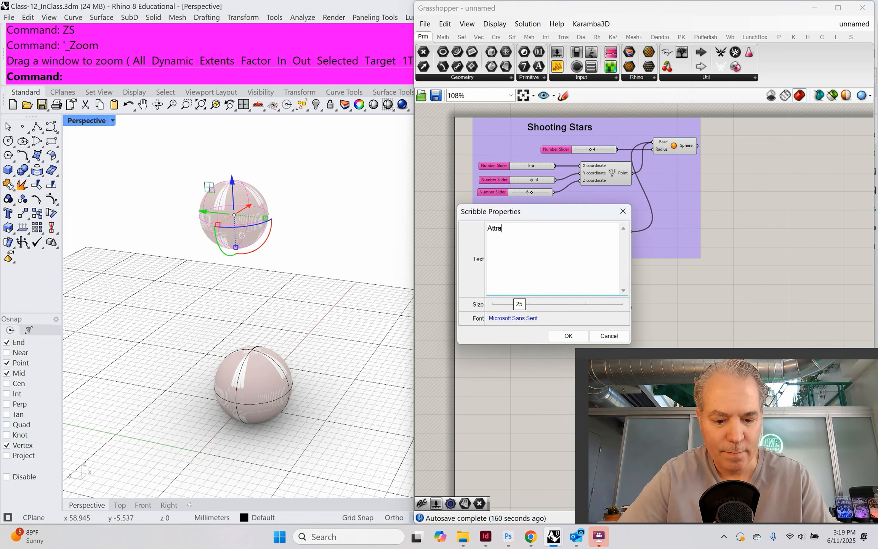
pyautogui.write('ctor Poi')
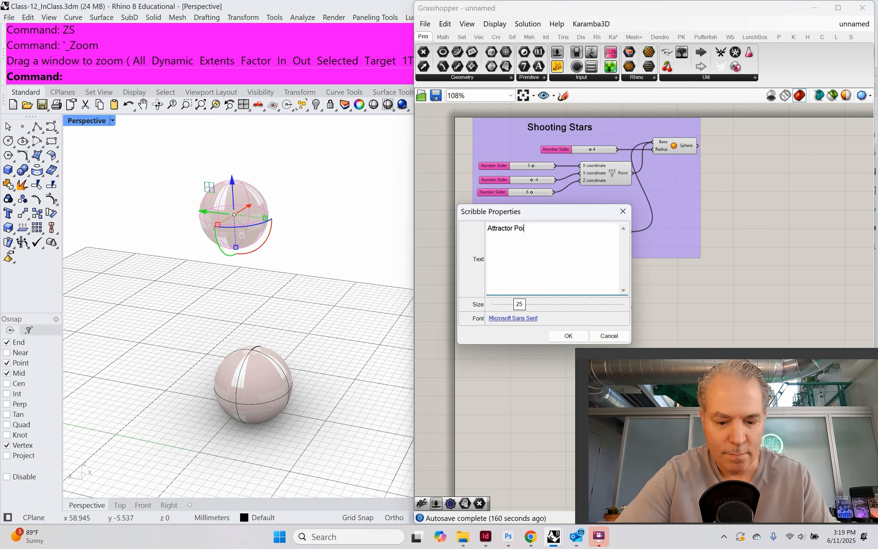
pyautogui.write('nt')
pyautogui.click(568, 336)
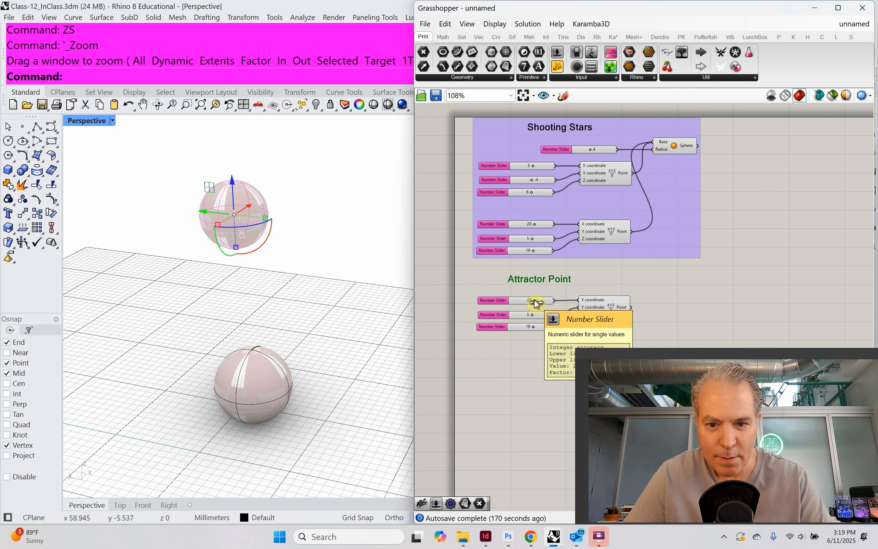
# Step: Set the attractor point's coordinates to X 37, Y -28 and Z 52 and add the point to the Sphere's Base input
pyautogui.moveTo(534, 301); pyautogui.dragTo(538, 300)
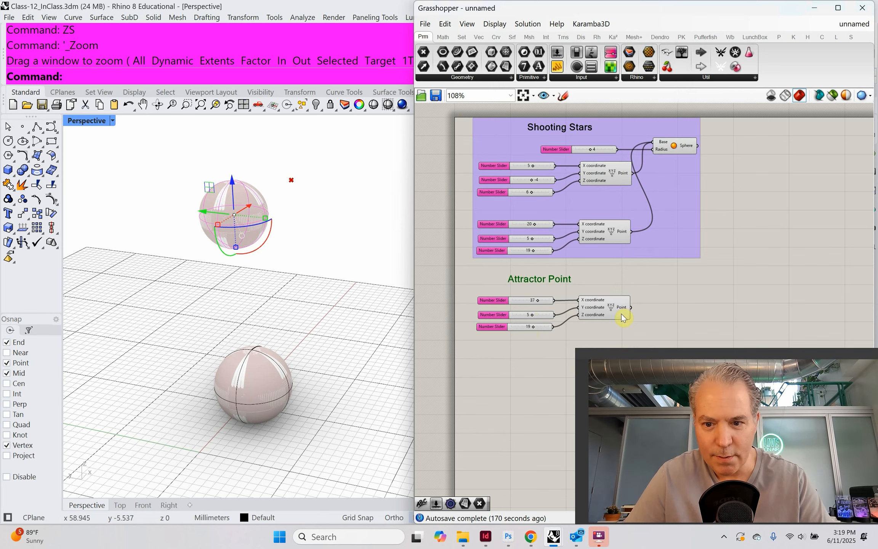
pyautogui.moveTo(633, 312); pyautogui.dragTo(652, 142)
pyautogui.click(182, 355)
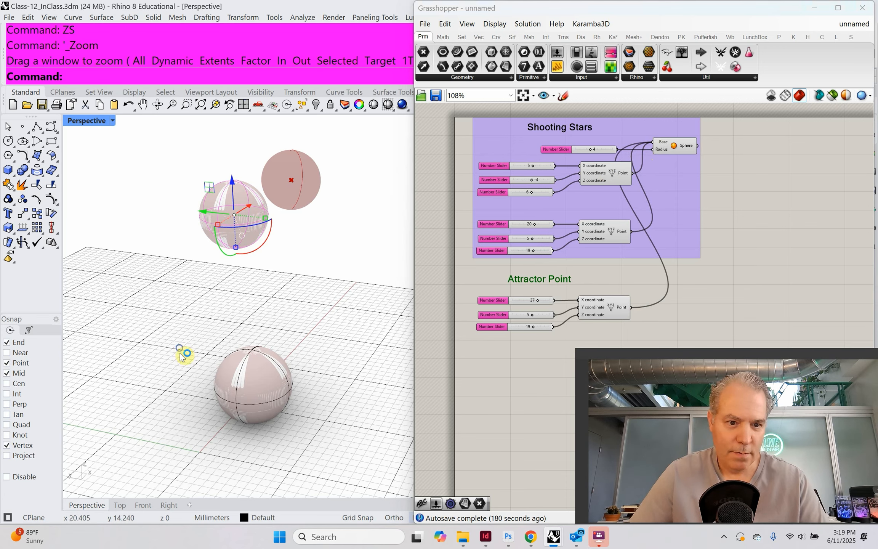
pyautogui.scroll(-5, 179, 351)
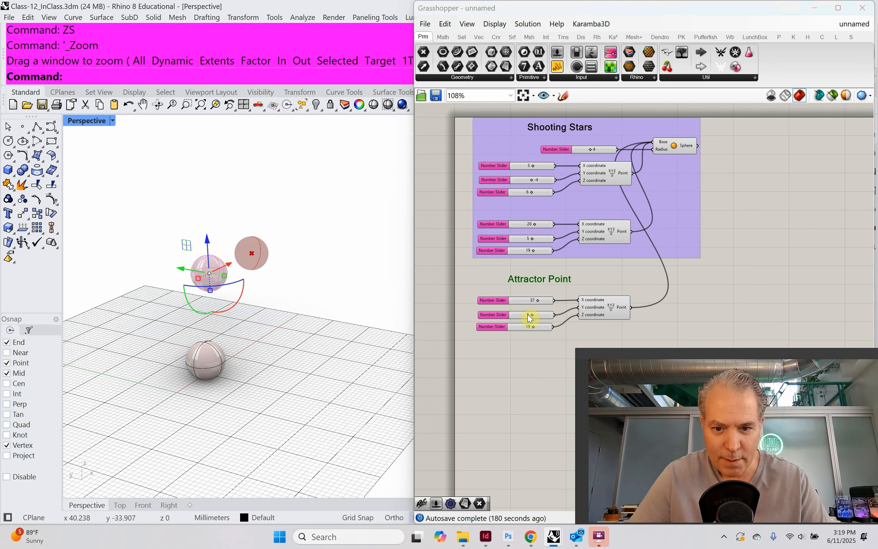
pyautogui.moveTo(534, 317)
pyautogui.mouseDown()
pyautogui.moveTo(526, 315)
pyautogui.moveTo(541, 326)
pyautogui.mouseUp()
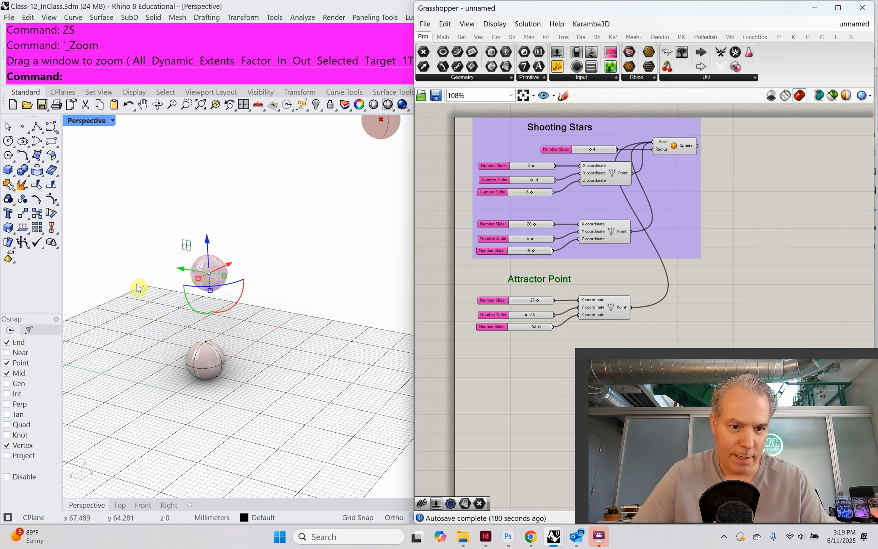
pyautogui.keyDown('shift'); pyautogui.moveTo(229, 313); pyautogui.dragTo(171, 361, button='right'); pyautogui.keyUp('shift')
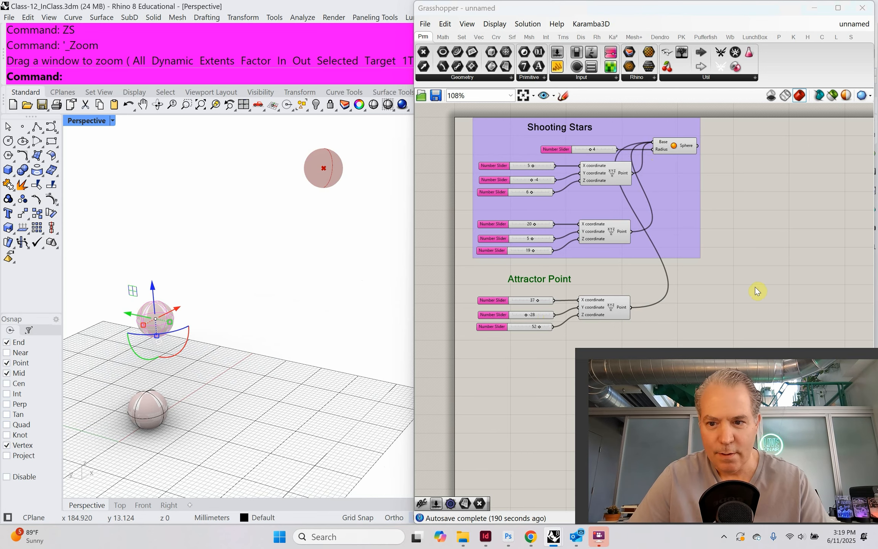
# Step: Delete the two baked spheres from the Rhino model
pyautogui.moveTo(757, 291); pyautogui.dragTo(712, 302, button='right')
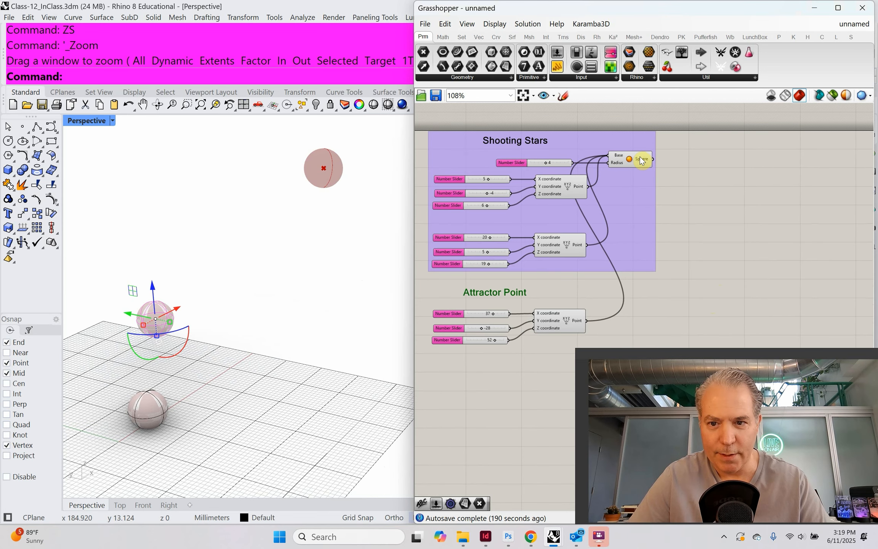
pyautogui.moveTo(148, 353); pyautogui.dragTo(94, 445)
pyautogui.press('Delete')
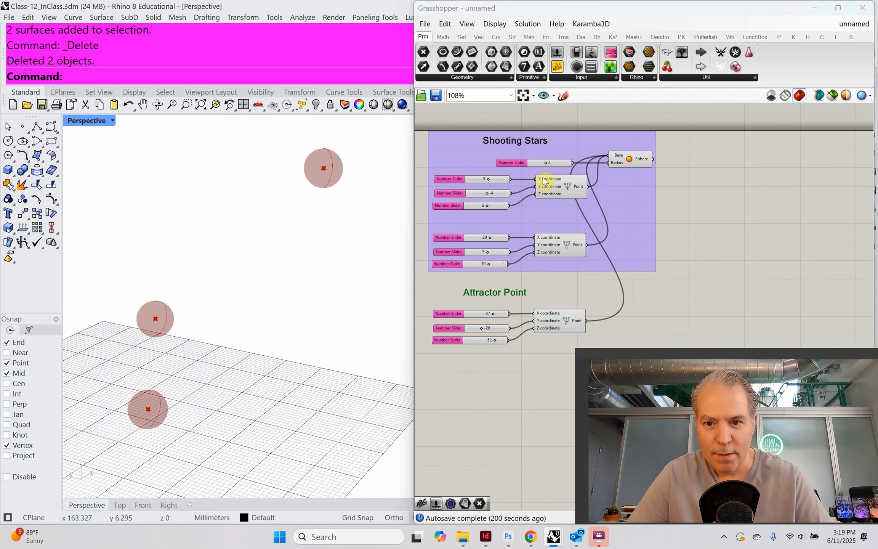
# Step: Bake all three spheres from the Sphere output to the Default layer with the default attributes
pyautogui.rightClick(639, 158)
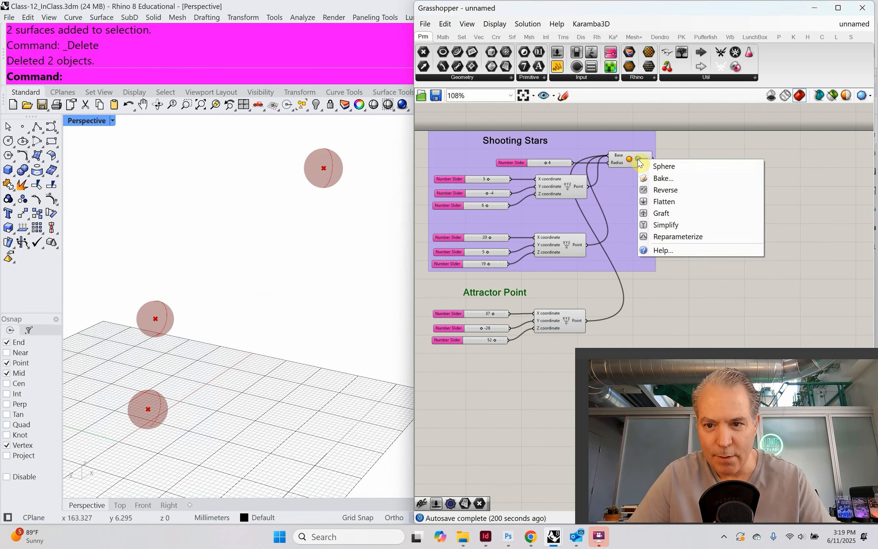
pyautogui.click(647, 178)
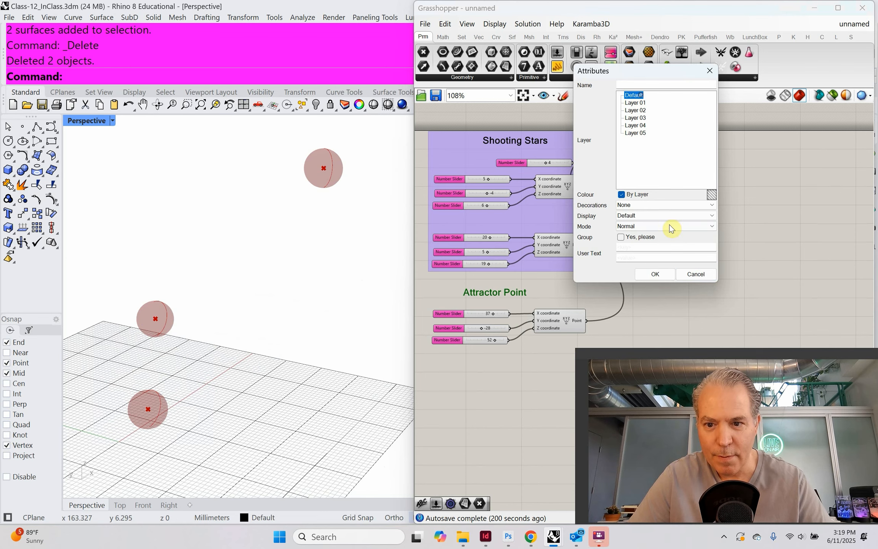
pyautogui.click(659, 280)
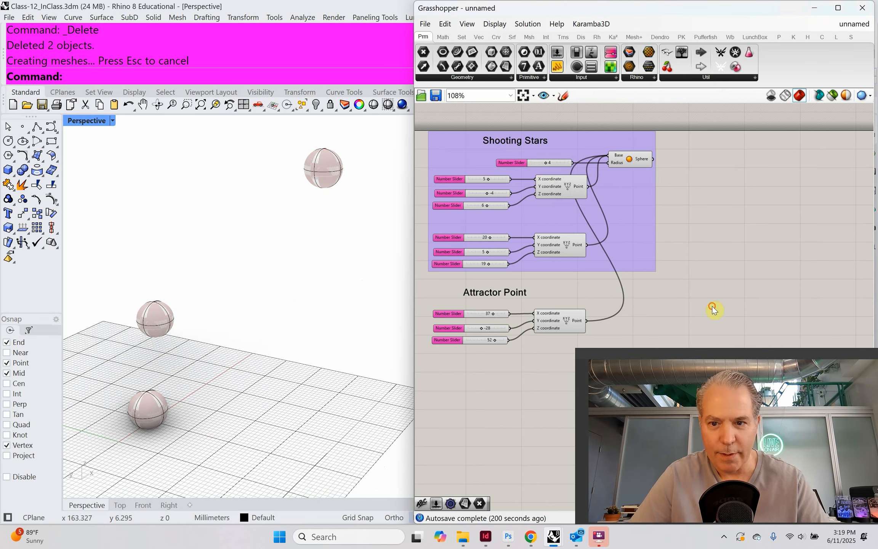
# Step: Add a BigBang component and place it in the empty area to the right of the Sphere component
pyautogui.moveTo(680, 262)
pyautogui.mouseDown(button='right')
pyautogui.moveTo(665, 278)
pyautogui.moveTo(671, 273)
pyautogui.mouseUp(button='right')
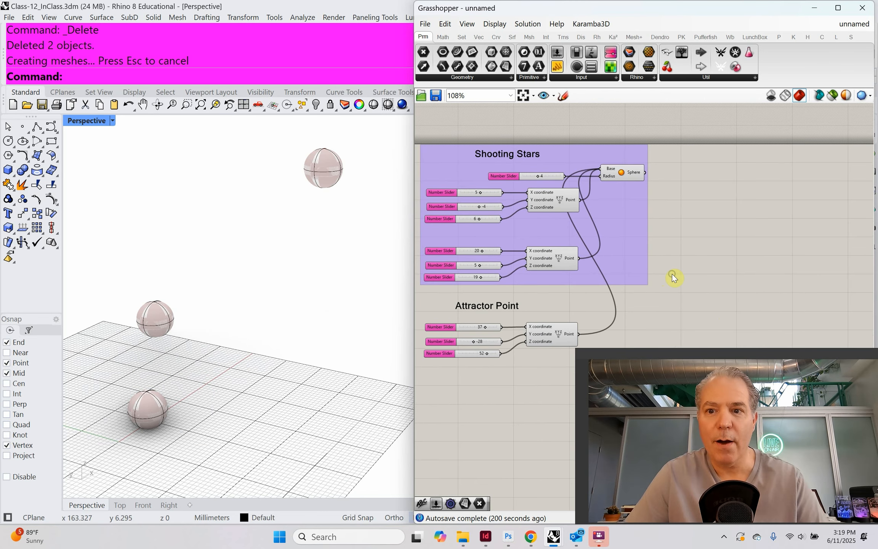
pyautogui.doubleClick(749, 237)
pyautogui.write('big bang')
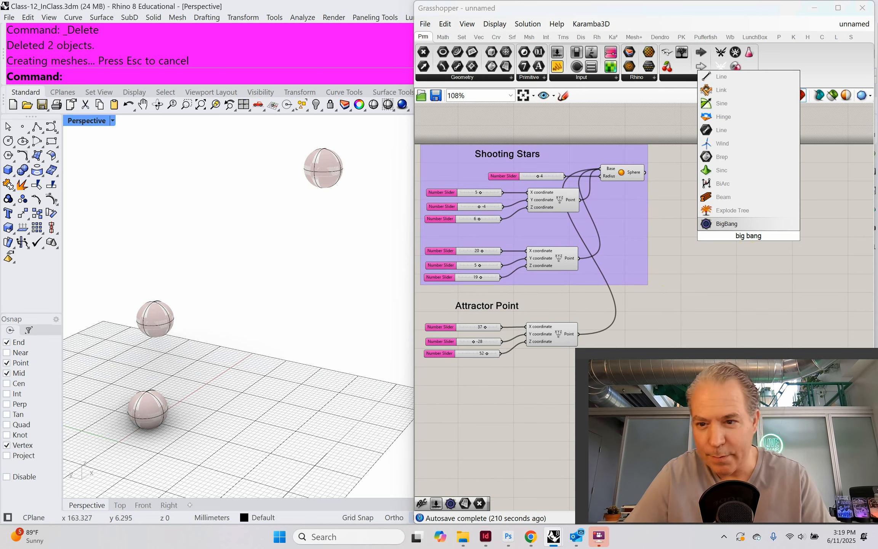
pyautogui.click(741, 225)
pyautogui.scroll(4, 746, 207)
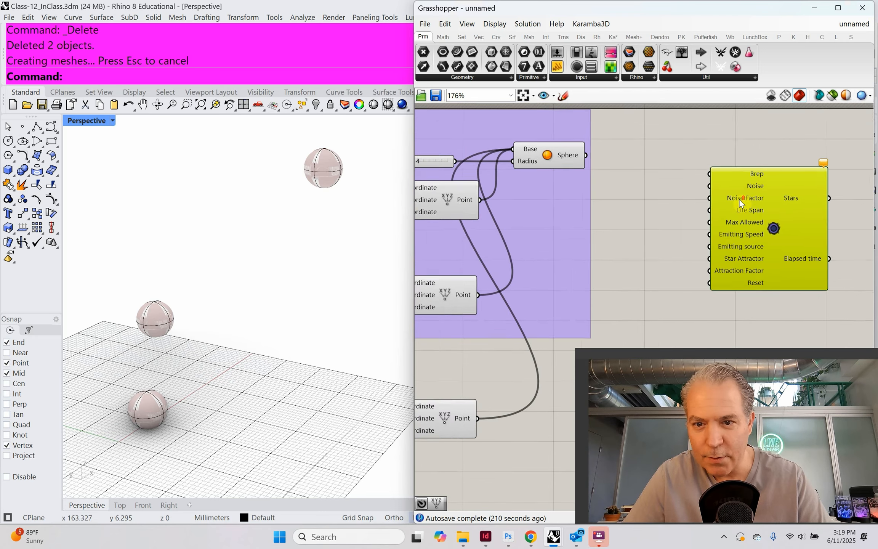
pyautogui.moveTo(681, 204); pyautogui.dragTo(737, 184)
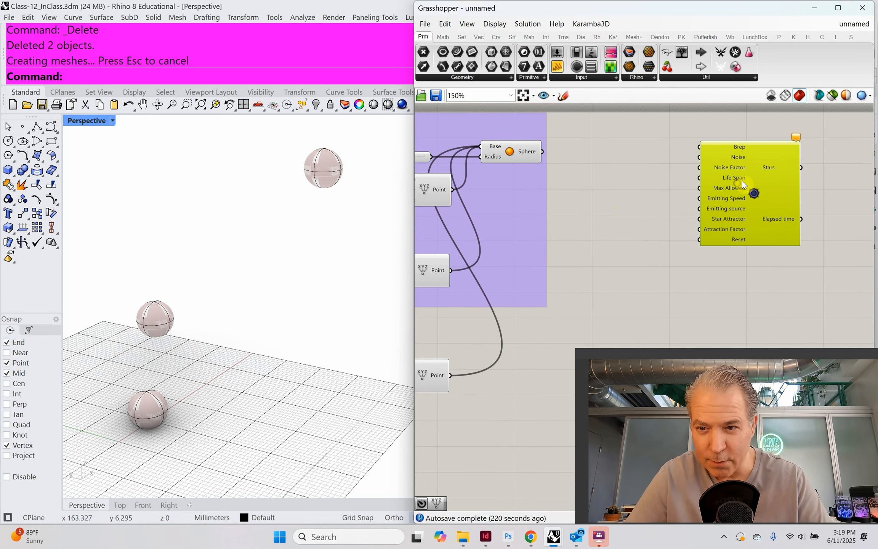
# Step: Add a number slider ranging 0 to 2 with value 1 and connect it to BigBang's Noise input
pyautogui.moveTo(742, 149)
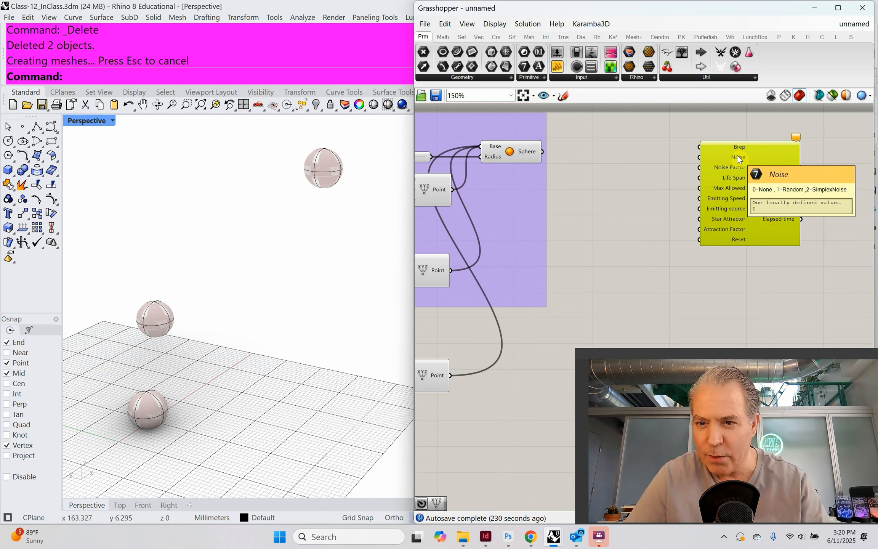
pyautogui.doubleClick(643, 163)
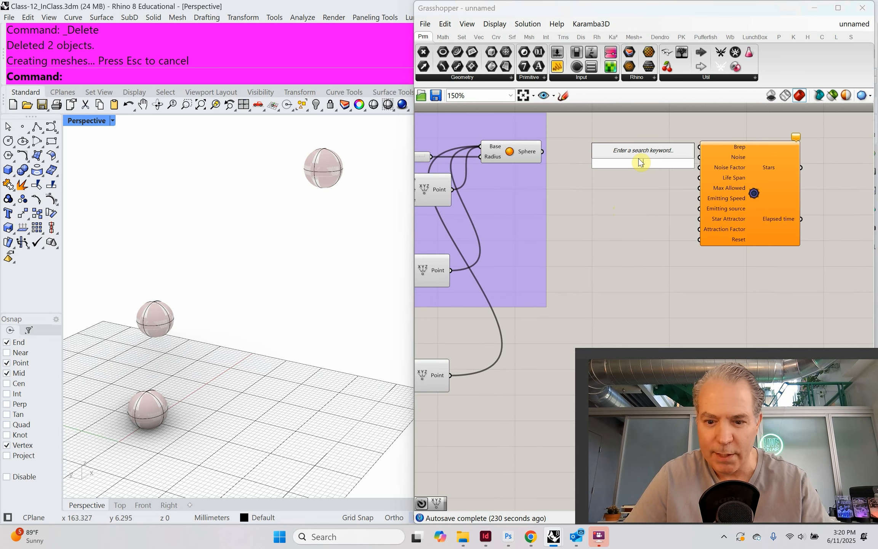
pyautogui.write('0<1')
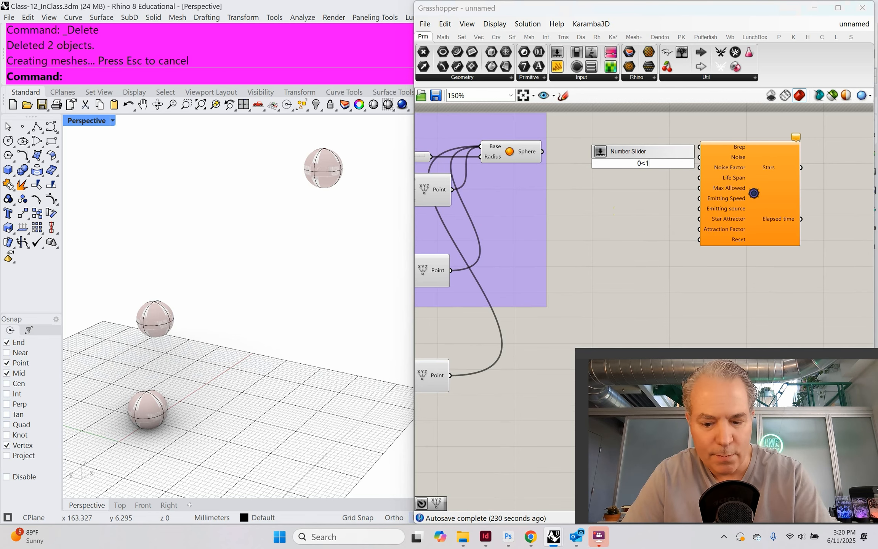
pyautogui.write('<2')
pyautogui.press('Return')
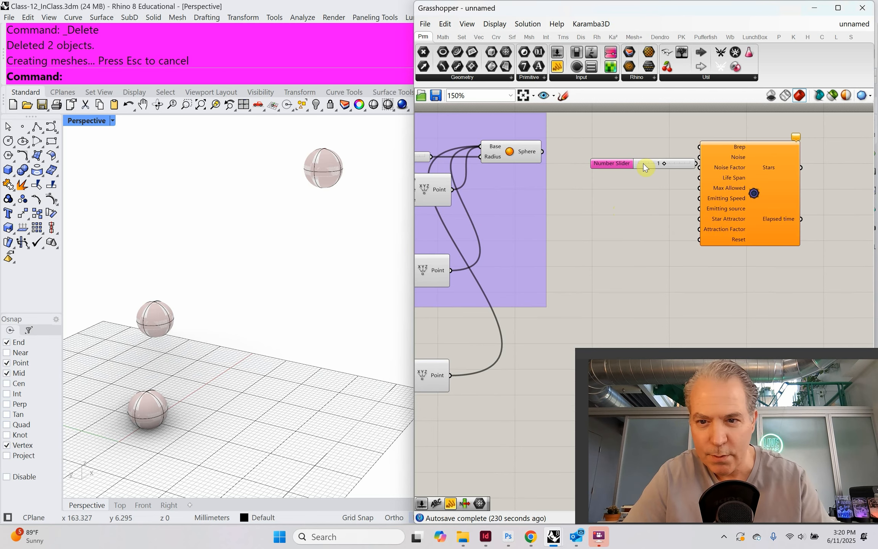
pyautogui.moveTo(644, 168); pyautogui.dragTo(631, 166)
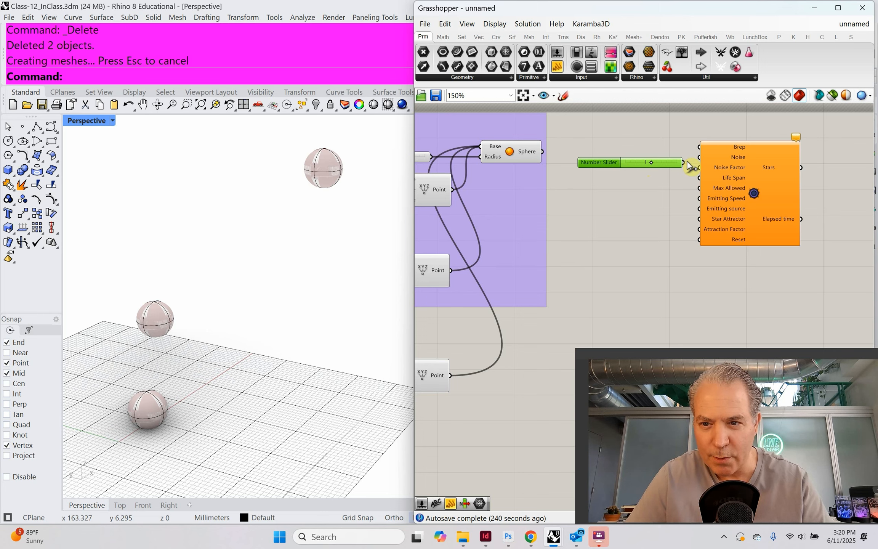
pyautogui.moveTo(684, 162); pyautogui.dragTo(699, 158)
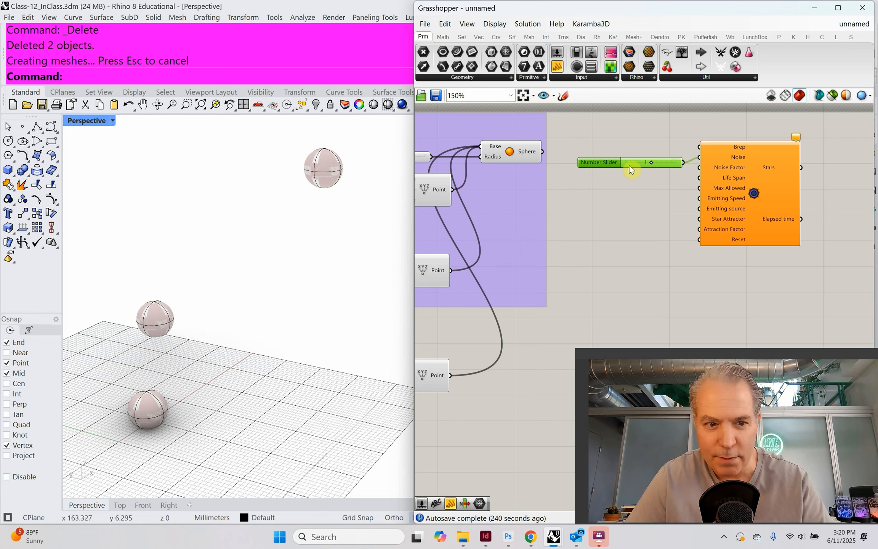
pyautogui.moveTo(628, 164); pyautogui.dragTo(630, 158)
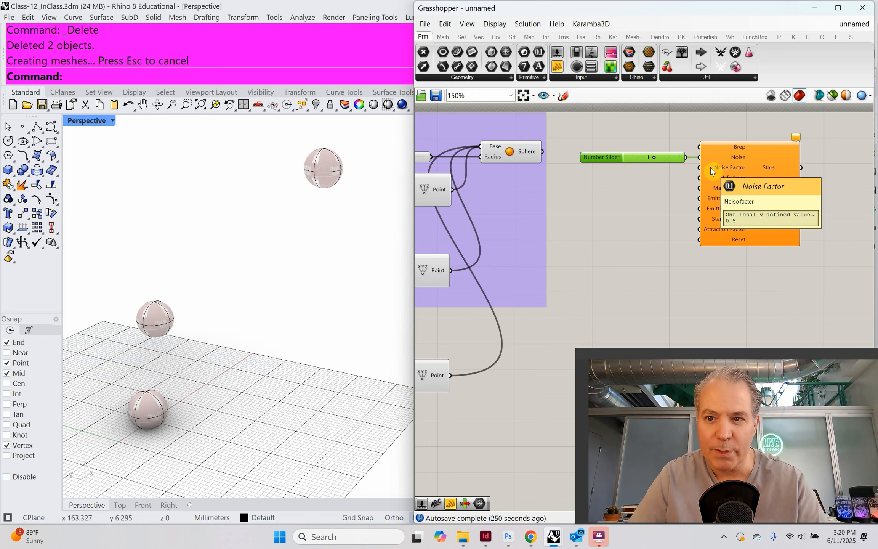
# Step: Add a number slider from 0.005 to 1.000 with value 0.005, connect it to Noise Factor and place it under the Noise slider
pyautogui.doubleClick(618, 181)
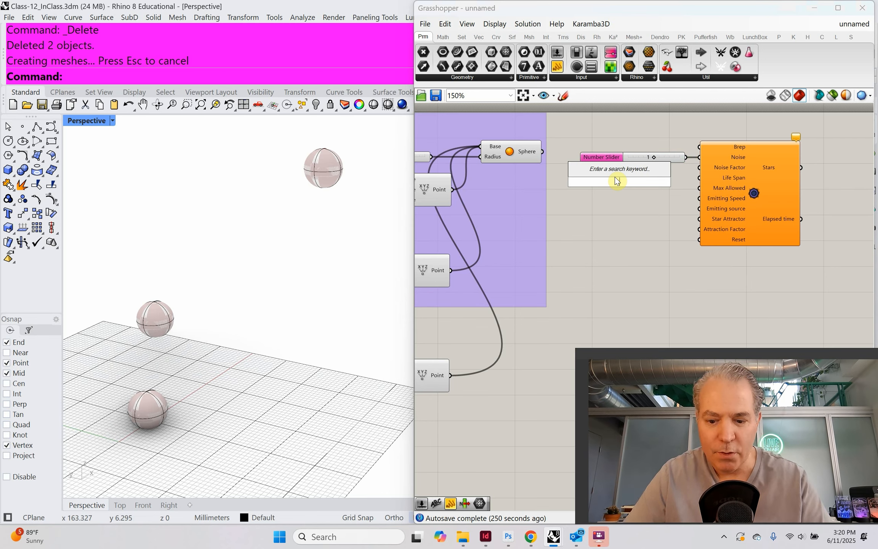
pyautogui.write('.005')
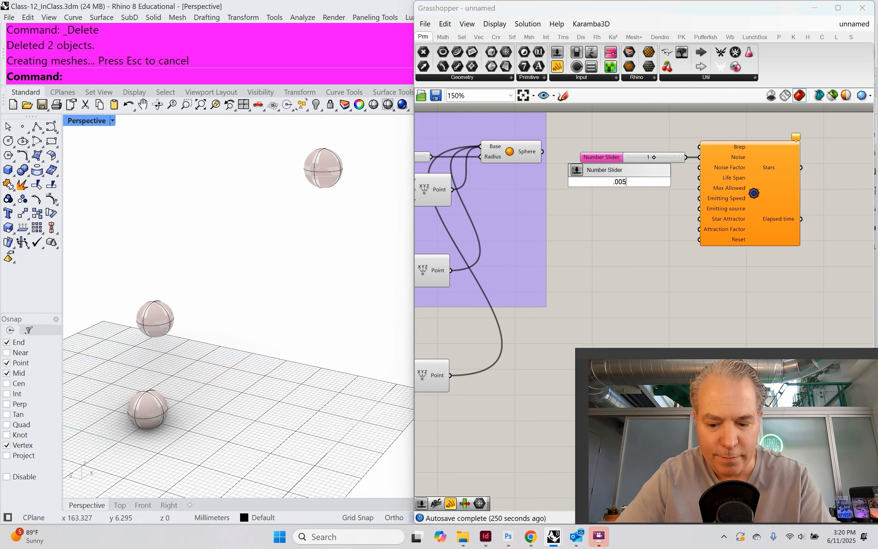
pyautogui.write('<1.000')
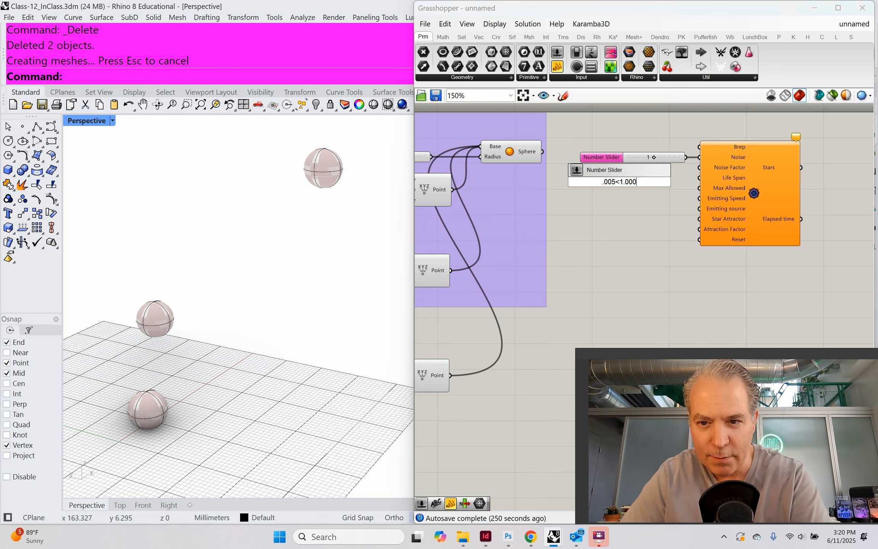
pyautogui.press('Return')
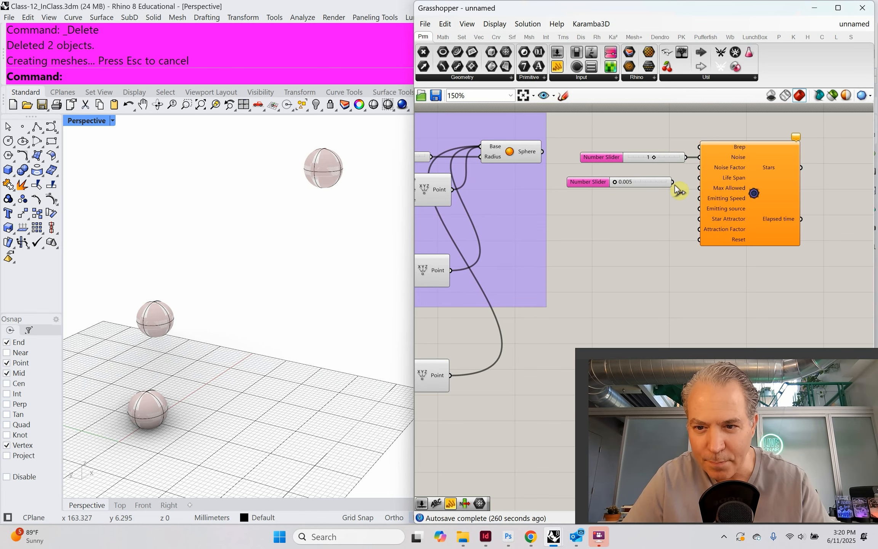
pyautogui.moveTo(672, 182); pyautogui.dragTo(699, 167)
pyautogui.moveTo(646, 188); pyautogui.dragTo(661, 180)
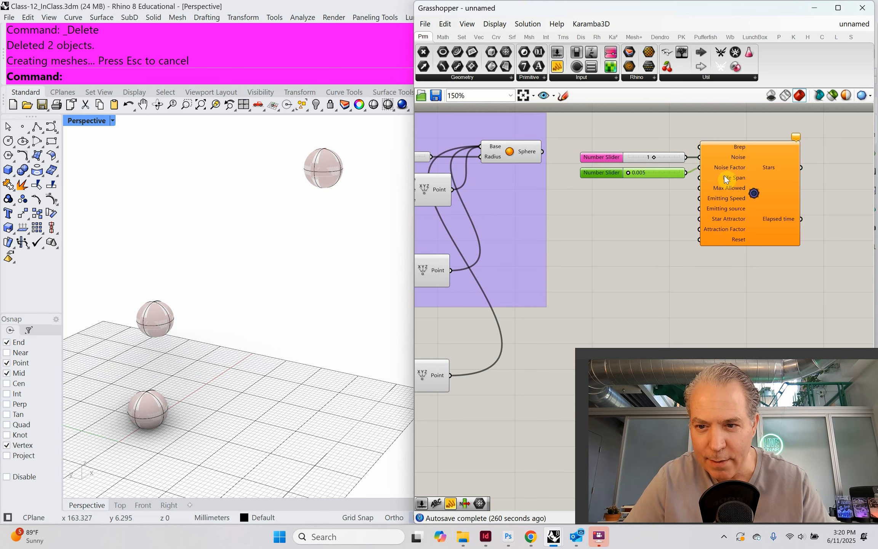
# Step: Add a number slider with value 65, connect it to Life Span and line it up with the two sliders above
pyautogui.moveTo(724, 176)
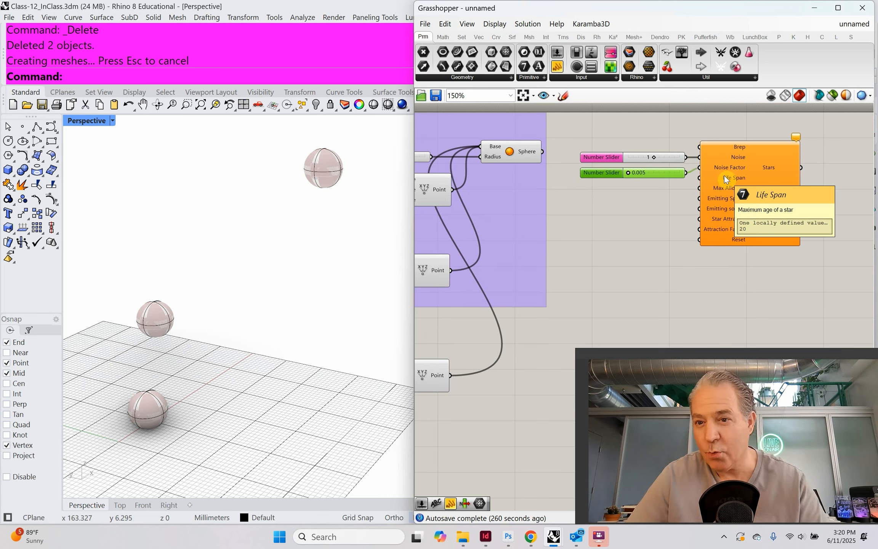
pyautogui.doubleClick(639, 196)
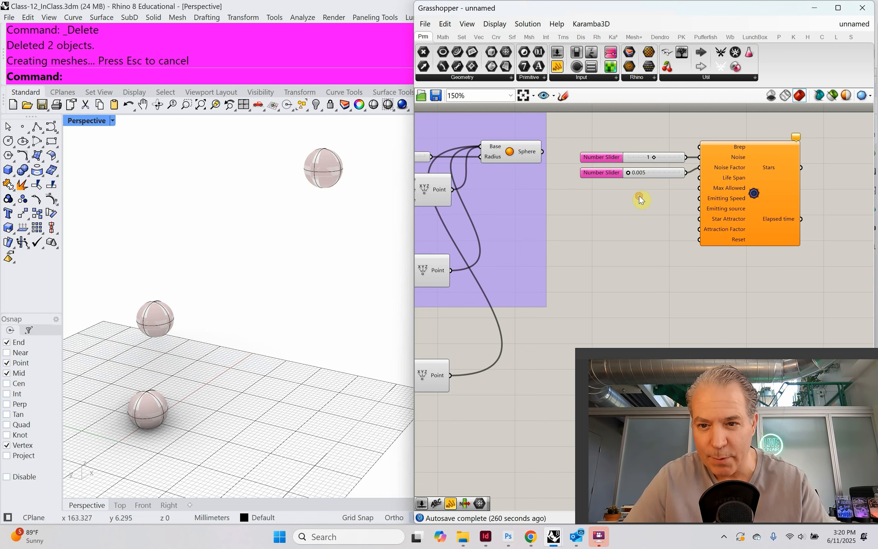
pyautogui.write('65')
pyautogui.press('Return')
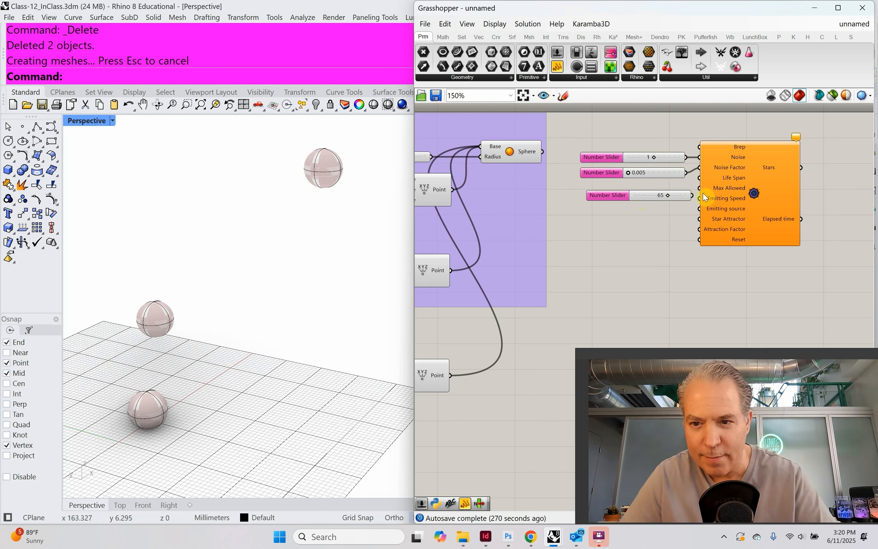
pyautogui.moveTo(690, 195); pyautogui.dragTo(633, 149)
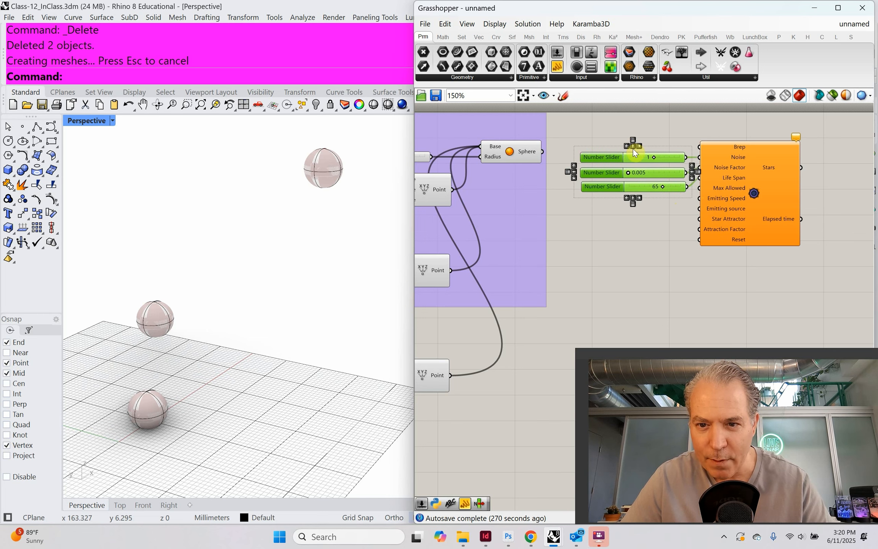
pyautogui.click(670, 236)
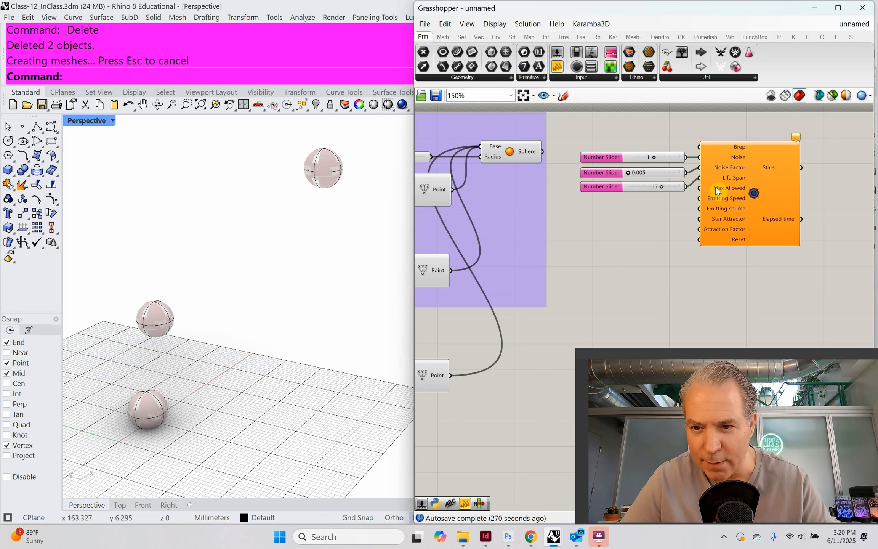
# Step: Connect the two star points to BigBang's Emitting source input and the attractor point to its Star Attractor input
pyautogui.moveTo(715, 187)
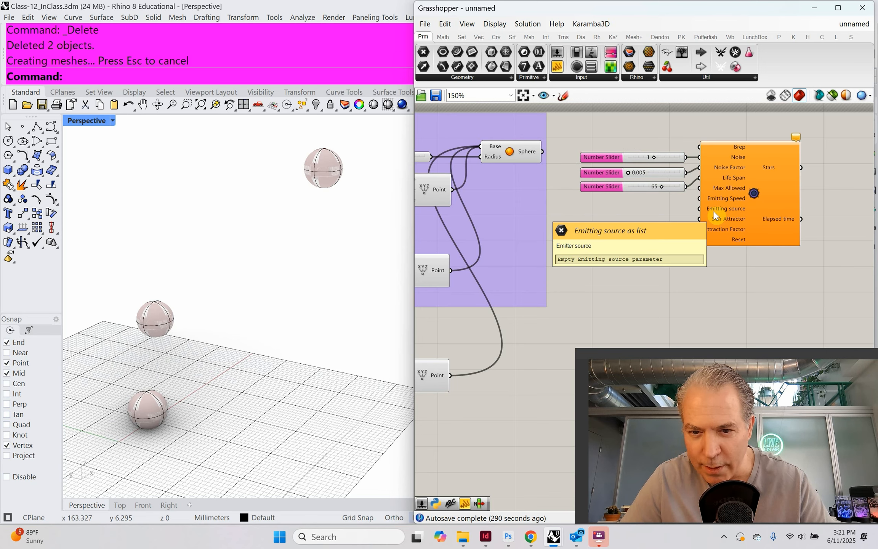
pyautogui.moveTo(579, 221); pyautogui.dragTo(641, 224, button='right')
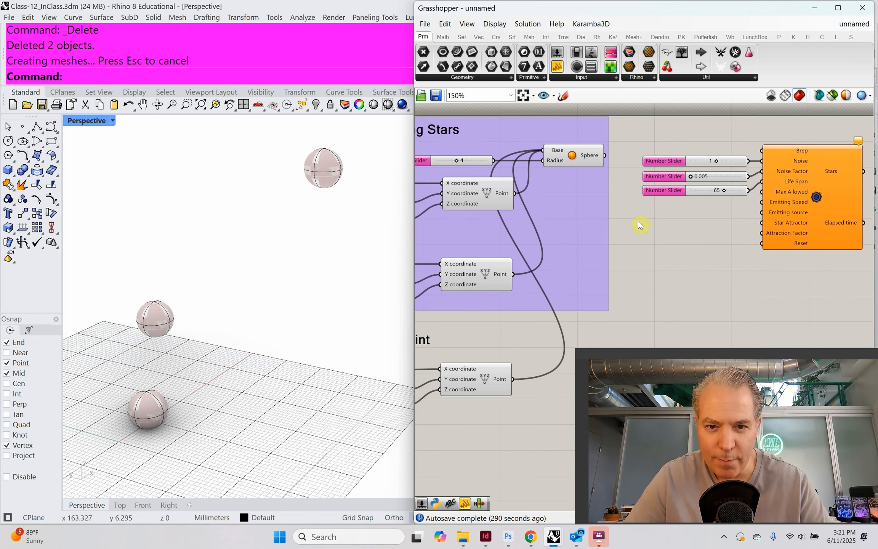
pyautogui.moveTo(521, 196); pyautogui.dragTo(761, 212)
pyautogui.moveTo(518, 273); pyautogui.dragTo(758, 222)
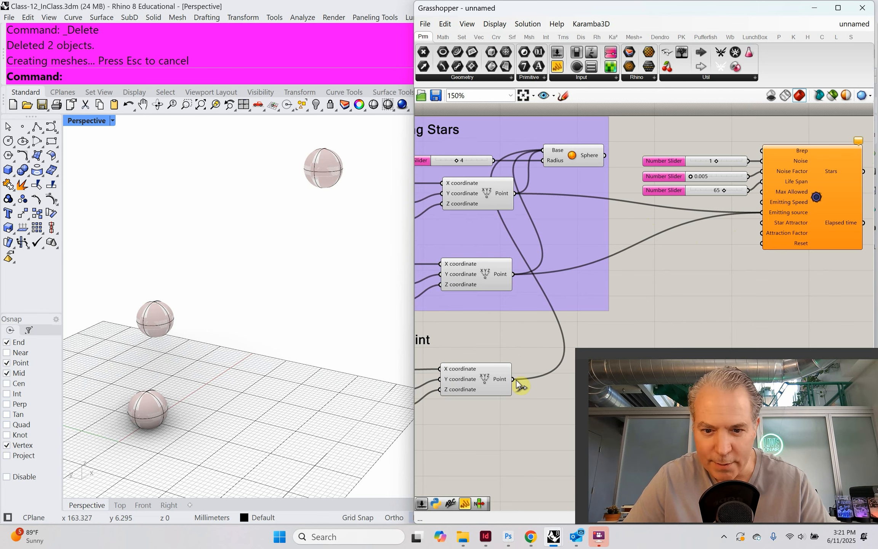
pyautogui.moveTo(513, 379); pyautogui.dragTo(762, 232)
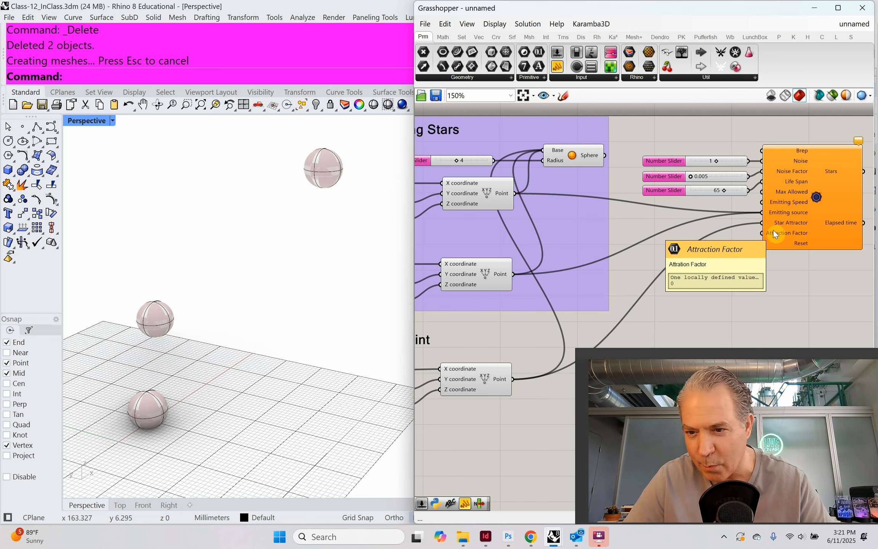
# Step: Add a number slider from 0.005 to 1.000 with value 0.005, connect it to Attraction Factor and place it beside that input
pyautogui.doubleClick(705, 264)
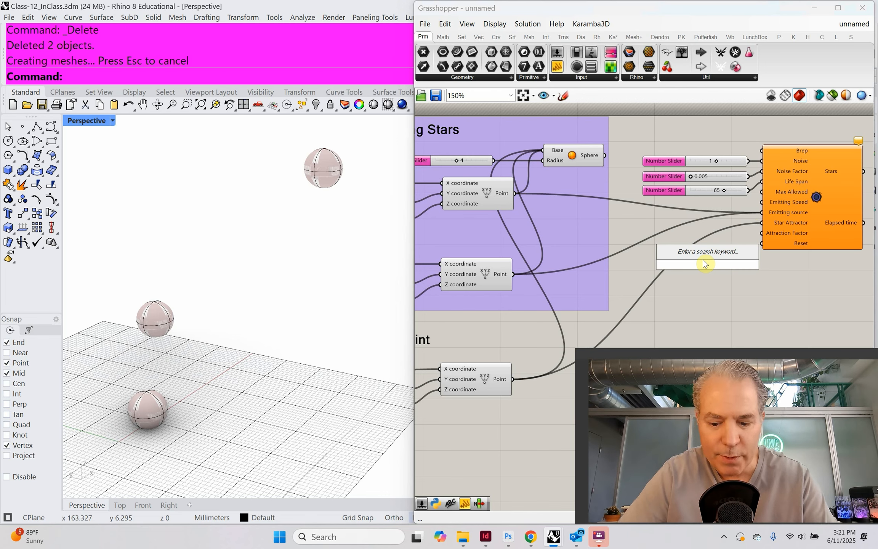
pyautogui.write('.005<1.')
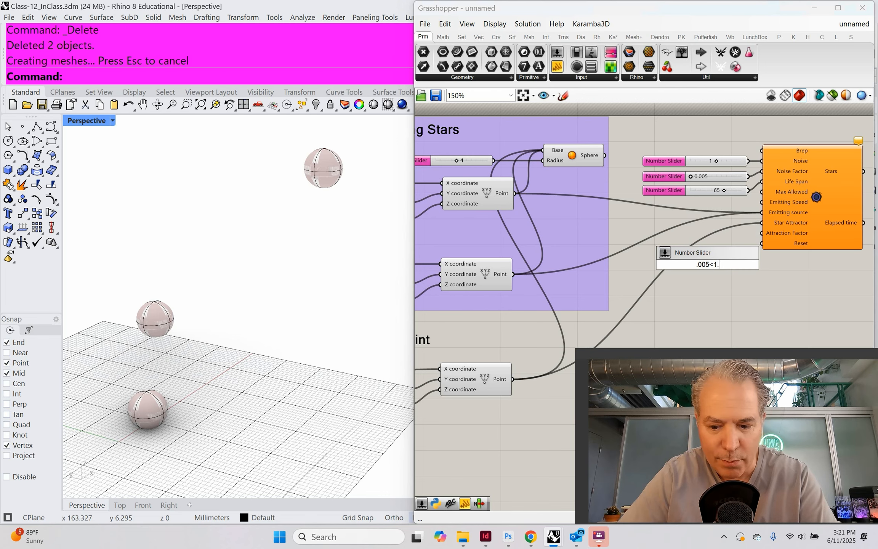
pyautogui.write('000')
pyautogui.press('Return')
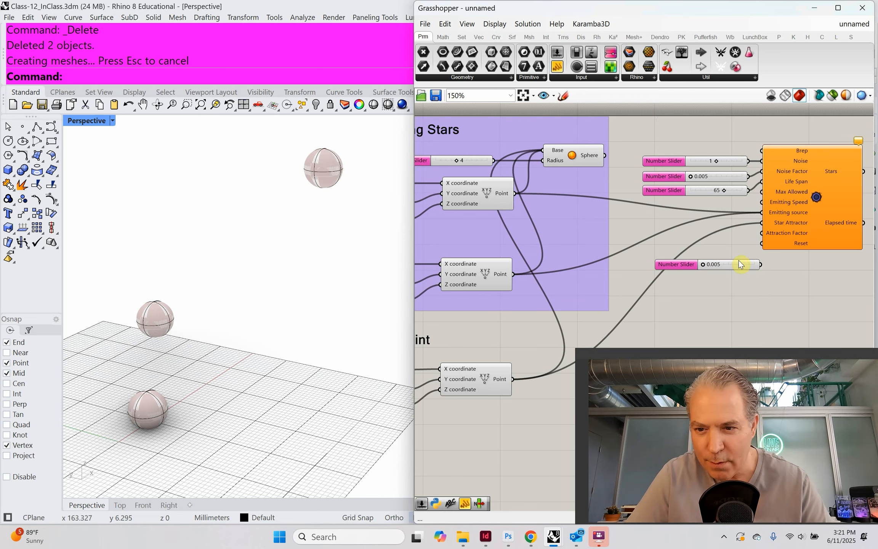
pyautogui.moveTo(760, 264); pyautogui.dragTo(735, 241)
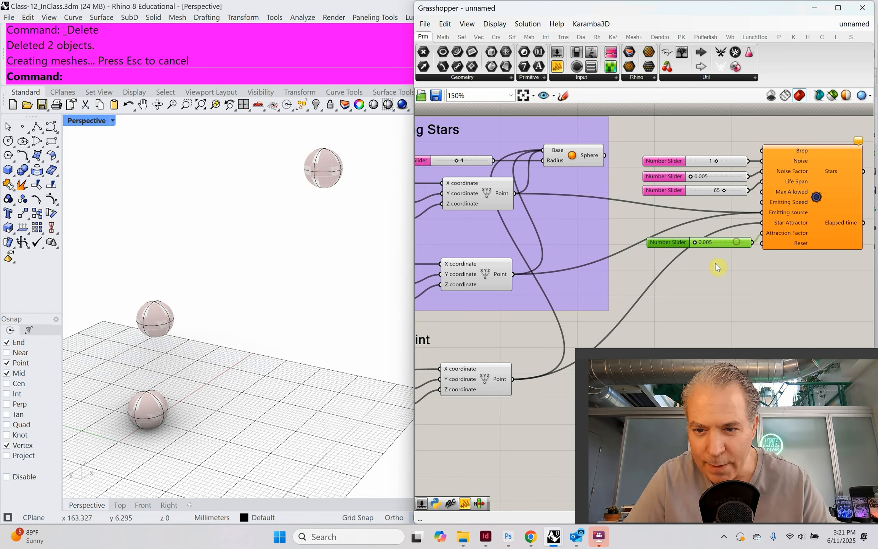
# Step: Select all four sliders feeding BigBang and align them vertically in one column
pyautogui.keyDown('shift'); pyautogui.click(652, 191); pyautogui.keyUp('shift')
pyautogui.keyDown('shift'); pyautogui.click(657, 176); pyautogui.keyUp('shift')
pyautogui.keyDown('shift'); pyautogui.click(656, 160); pyautogui.keyUp('shift')
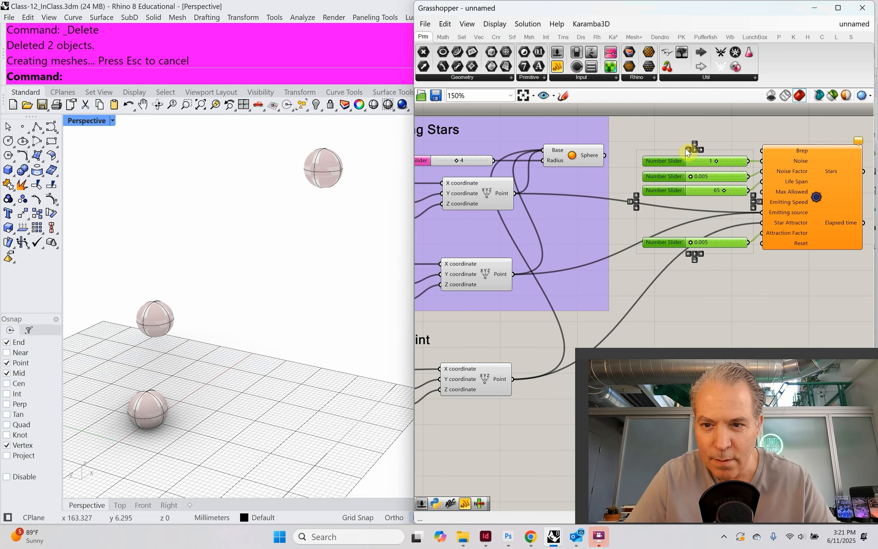
pyautogui.click(664, 142)
# Step: Add a Trigger component, link it to the BigBang component and place it above BigBang
pyautogui.moveTo(713, 310); pyautogui.dragTo(645, 317, button='right')
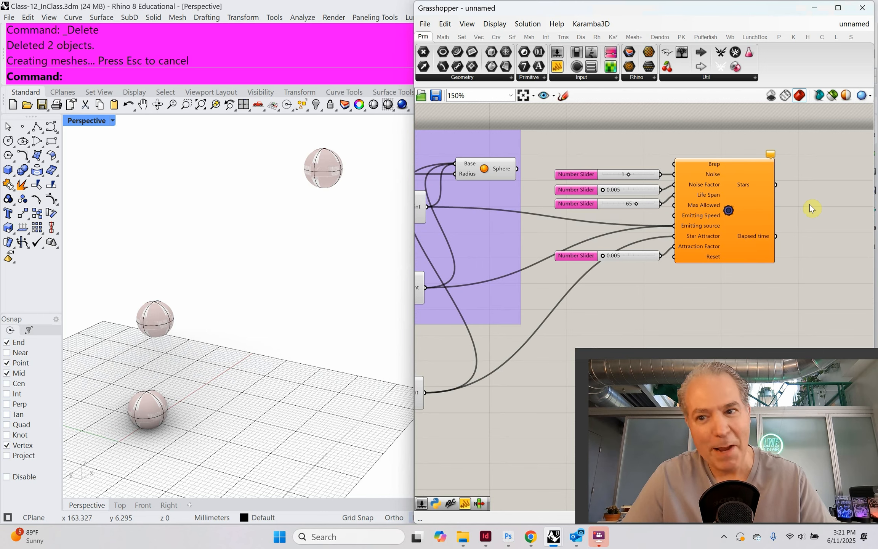
pyautogui.moveTo(773, 152)
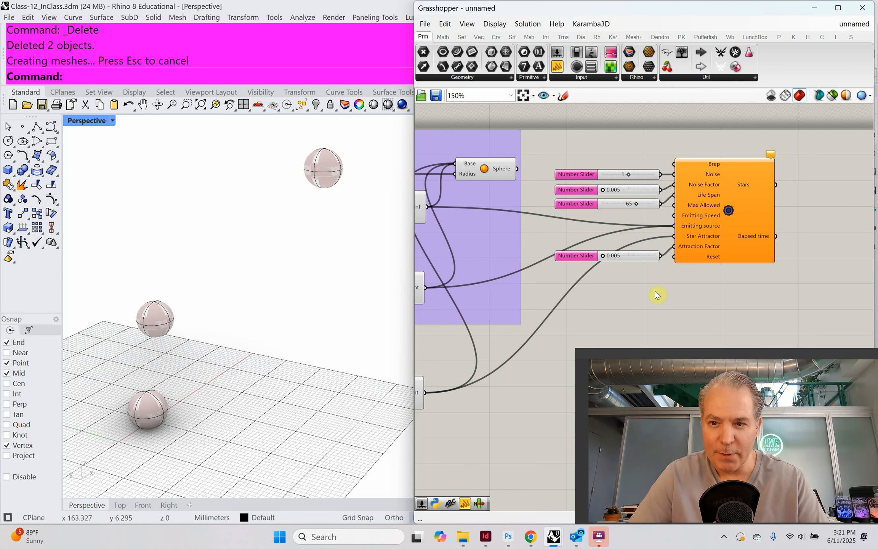
pyautogui.moveTo(655, 291); pyautogui.dragTo(655, 301, button='right')
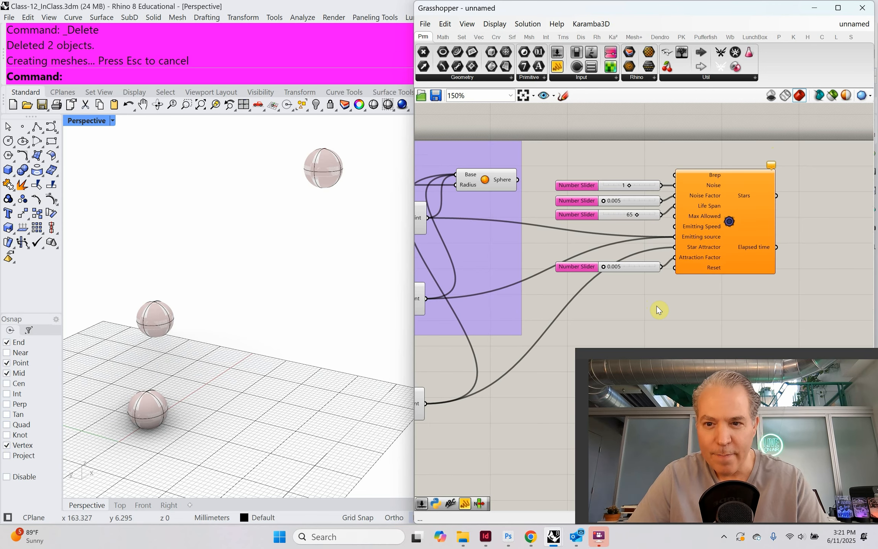
pyautogui.doubleClick(624, 162)
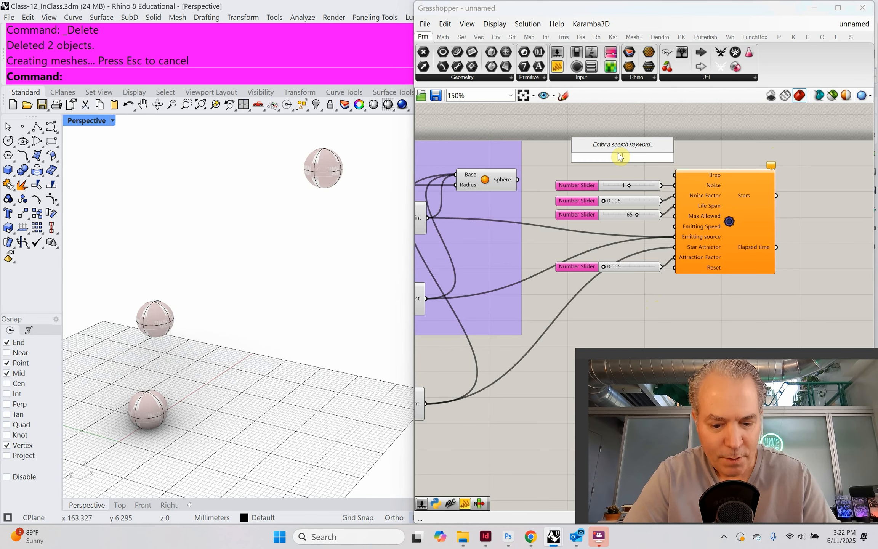
pyautogui.write('trigger')
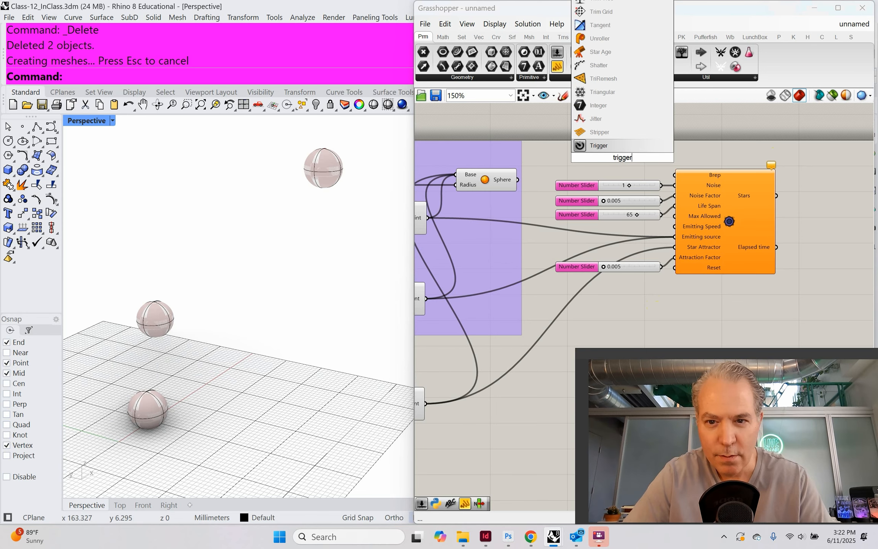
pyautogui.press('Return')
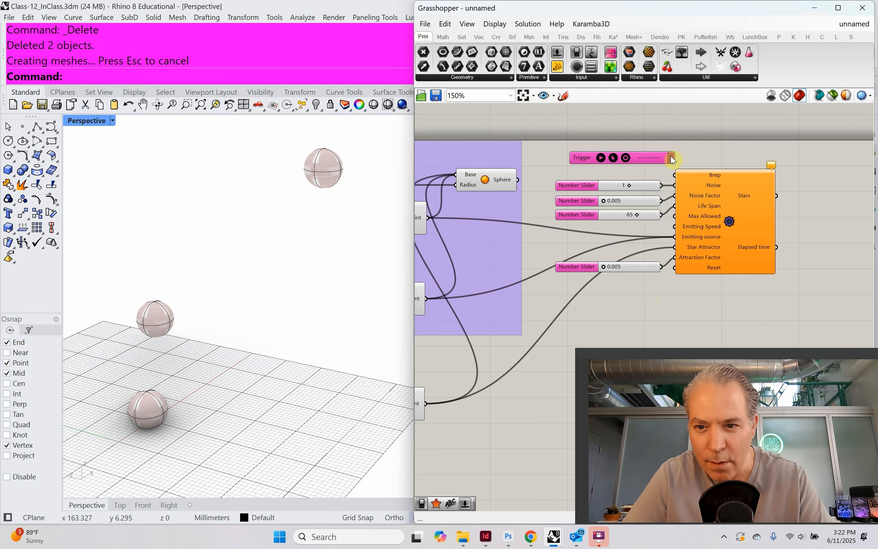
pyautogui.moveTo(670, 155); pyautogui.dragTo(680, 203)
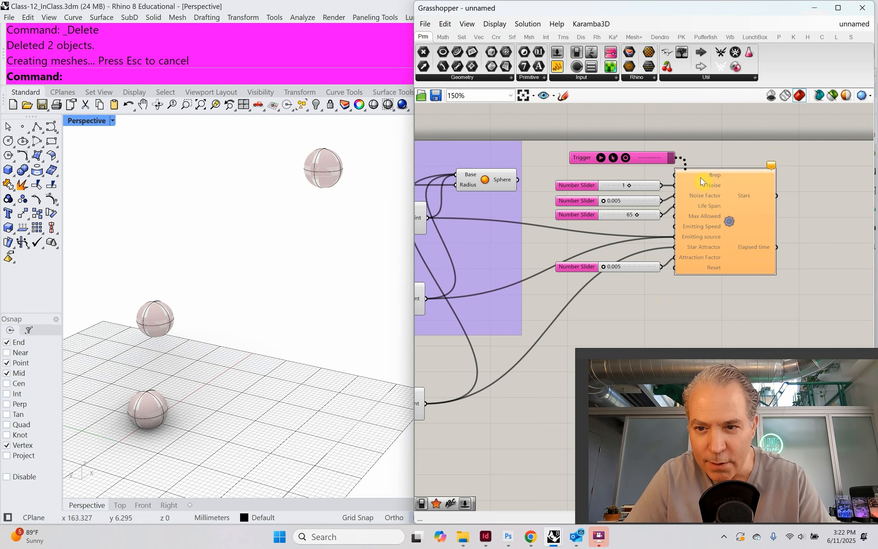
pyautogui.moveTo(641, 159); pyautogui.dragTo(680, 125)
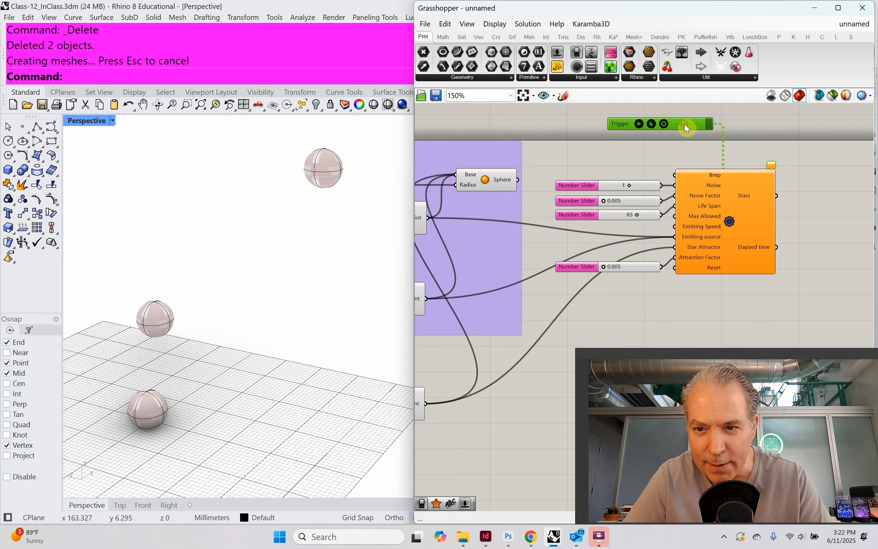
# Step: Set the Trigger's update interval to 20 ms
pyautogui.rightClick(684, 125)
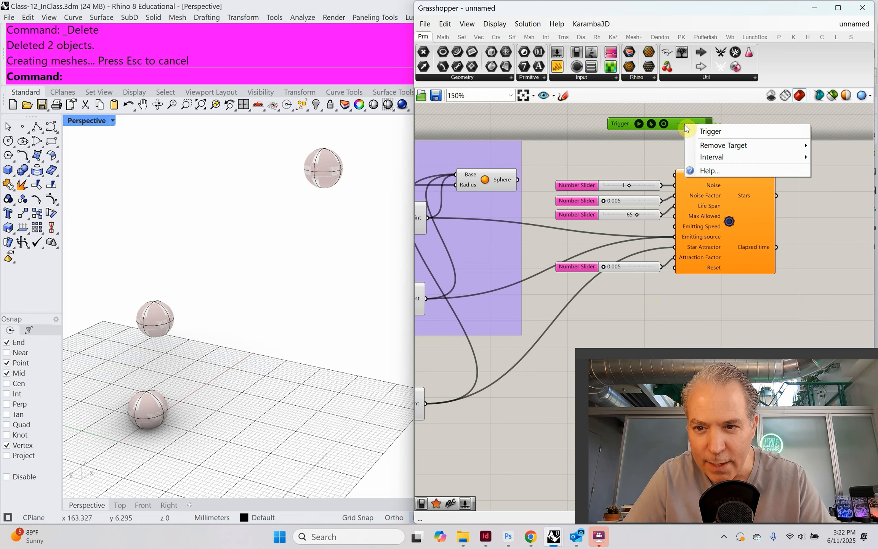
pyautogui.moveTo(709, 158)
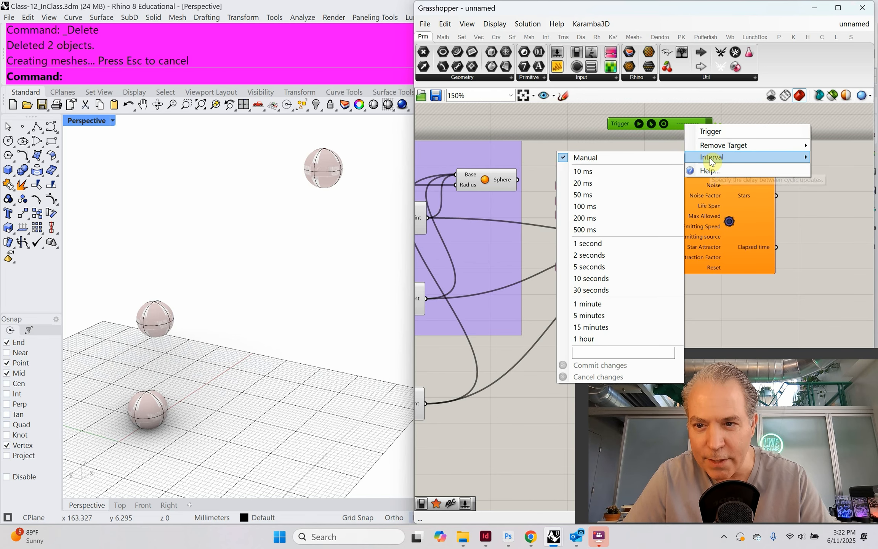
pyautogui.click(653, 179)
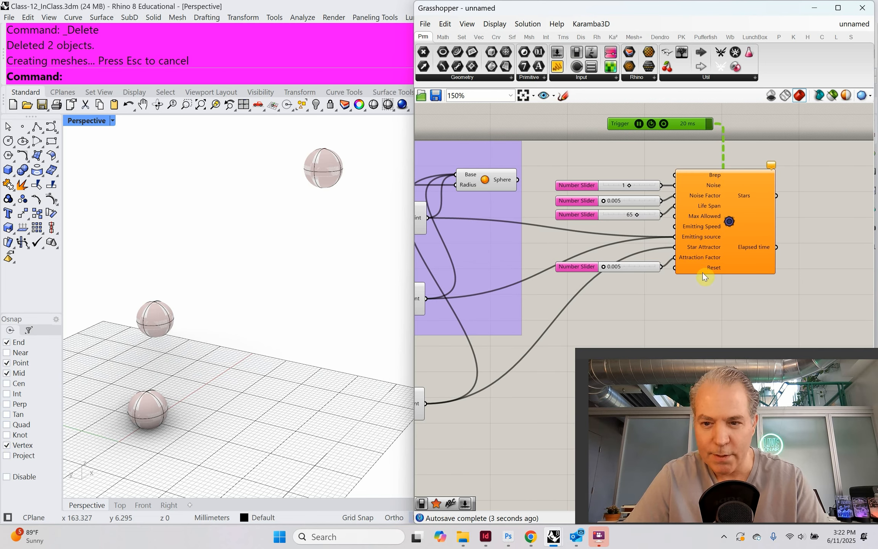
# Step: Add a Button component below the Attraction Factor slider and connect it to BigBang's Reset input
pyautogui.doubleClick(623, 289)
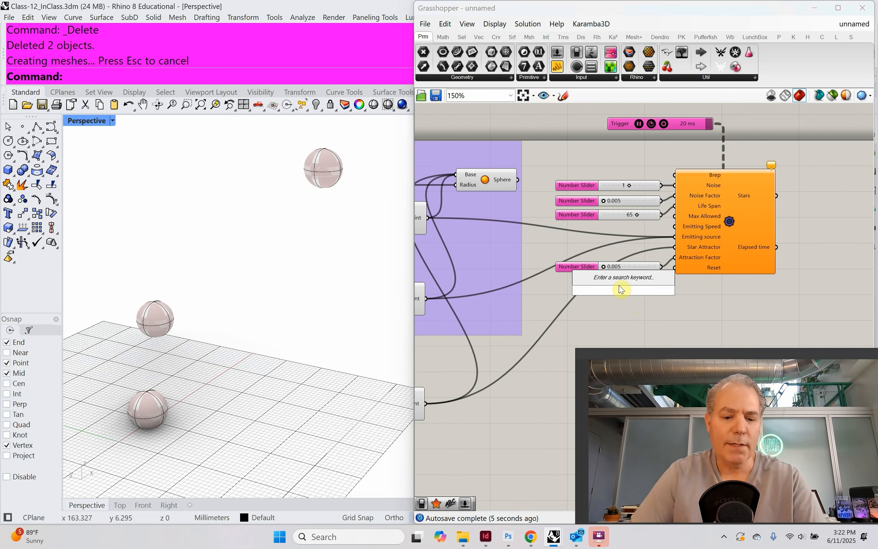
pyautogui.write('reset')
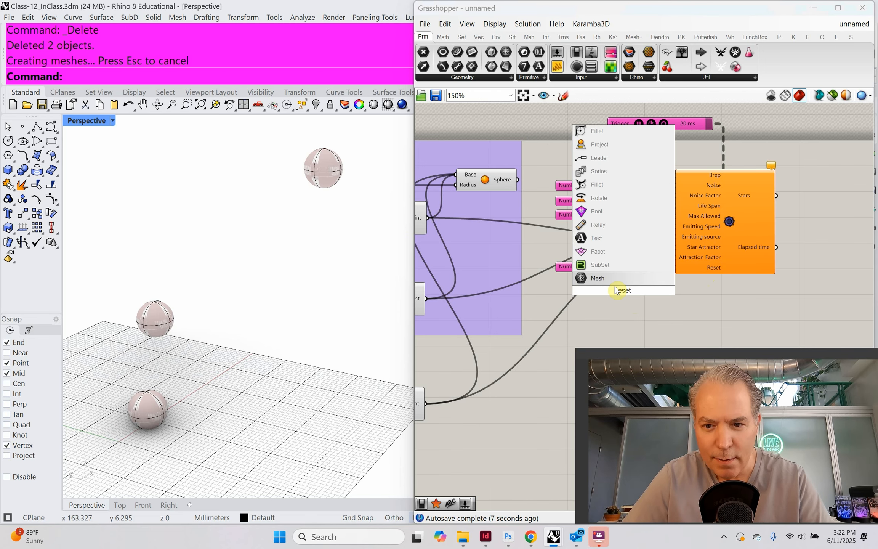
pyautogui.write(' button')
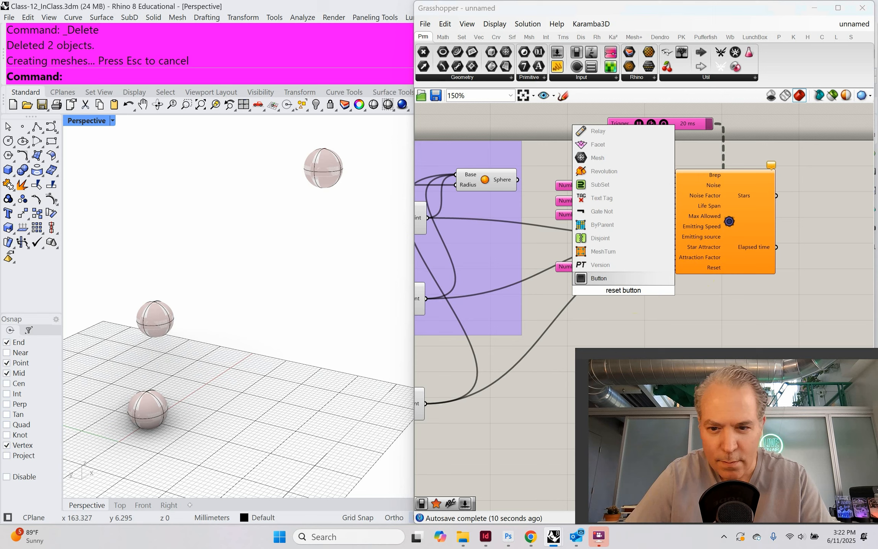
pyautogui.click(590, 282)
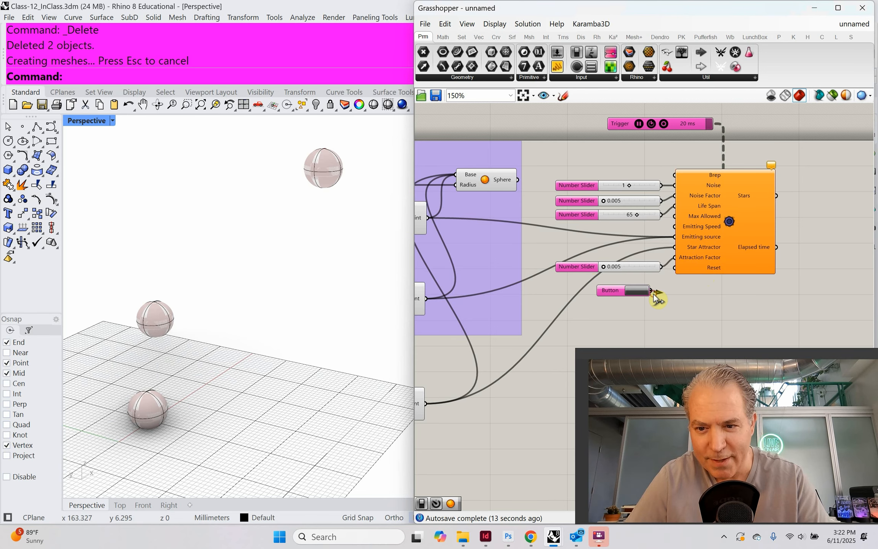
pyautogui.moveTo(653, 293); pyautogui.dragTo(674, 268)
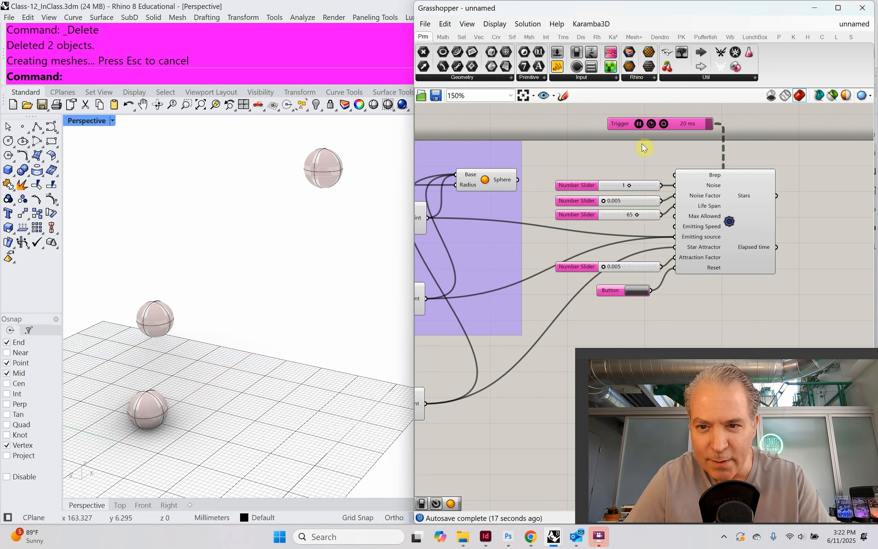
# Step: Add a Show Stars component, feed it from BigBang's Stars output and place it level with that output
pyautogui.moveTo(807, 228); pyautogui.dragTo(710, 227, button='right')
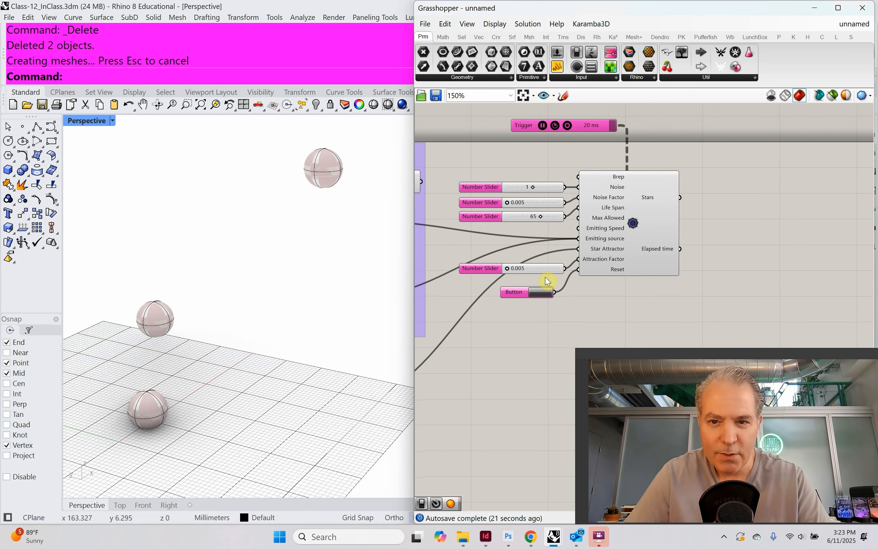
pyautogui.doubleClick(704, 197)
pyautogui.write('show')
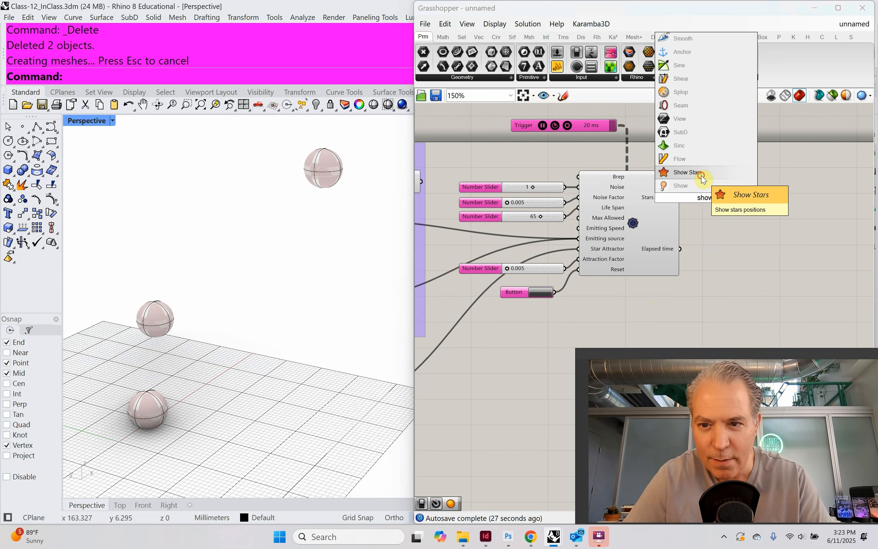
pyautogui.click(686, 172)
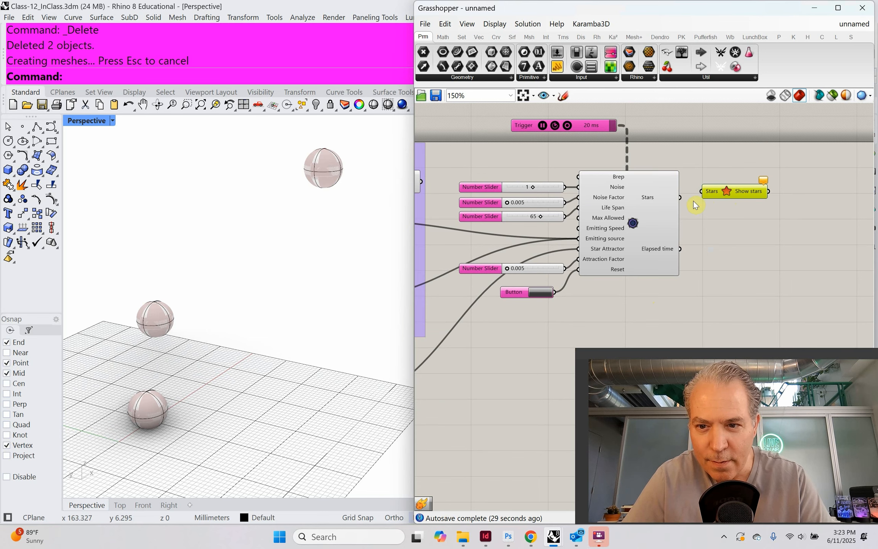
pyautogui.moveTo(702, 193); pyautogui.dragTo(735, 201)
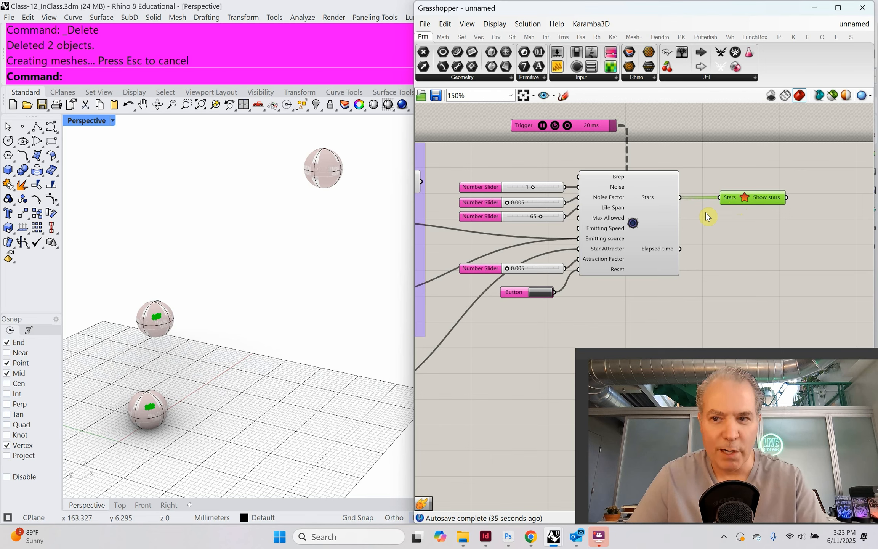
# Step: Add a Star Trail component, connect BigBang's Stars output to its Star input and place it below Show Stars
pyautogui.doubleClick(713, 229)
pyautogui.write('star')
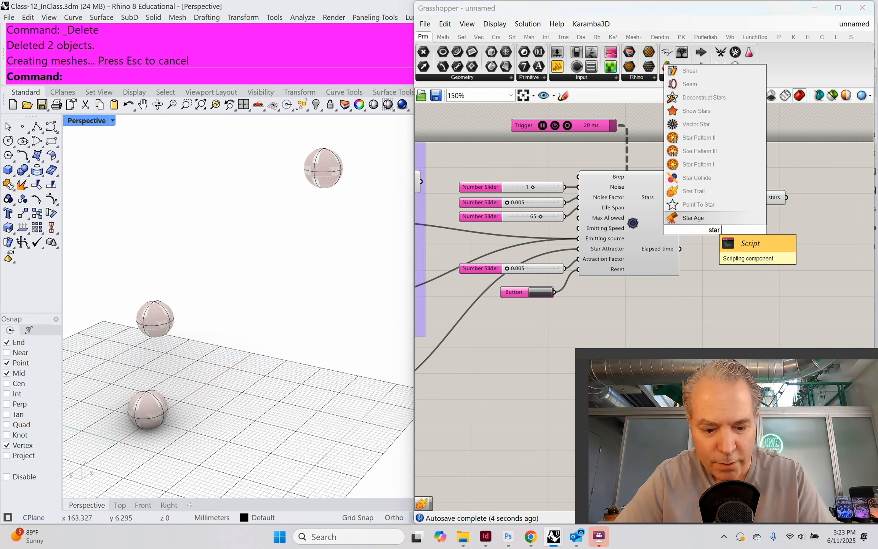
pyautogui.write(' curves')
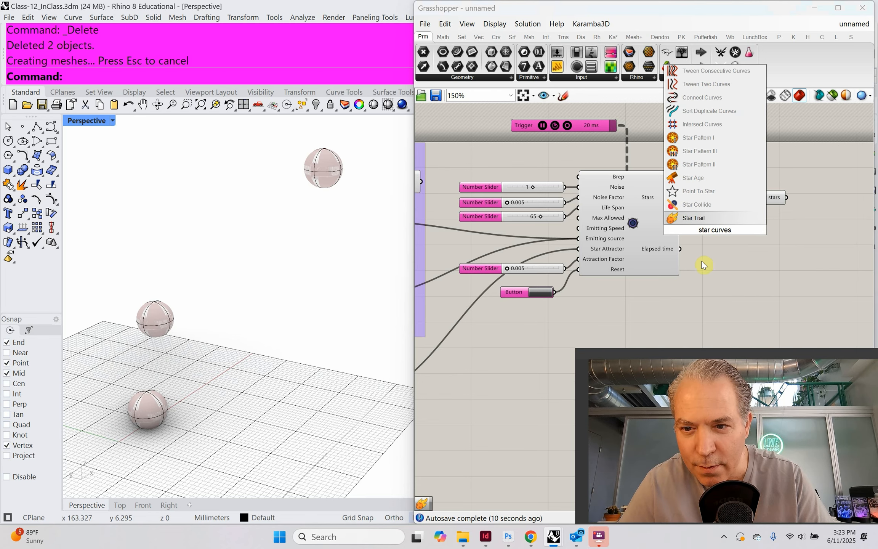
pyautogui.click(699, 218)
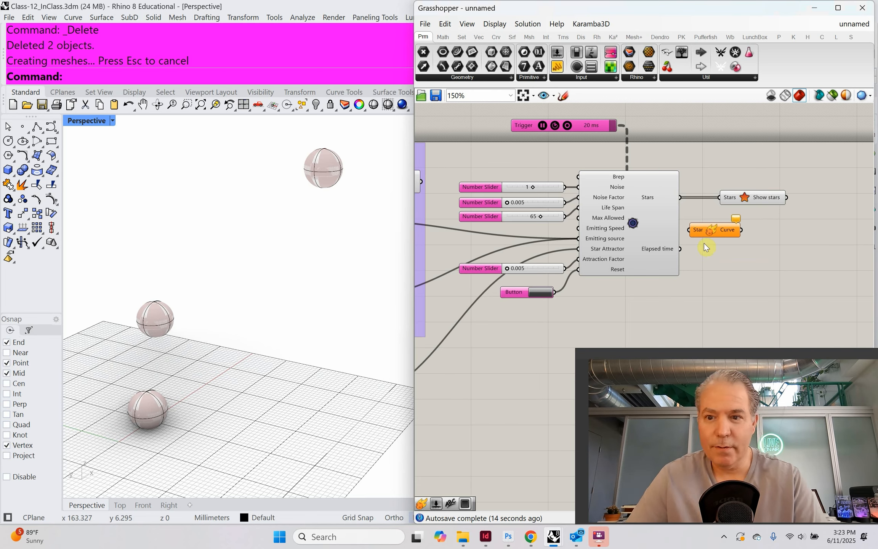
pyautogui.moveTo(710, 231); pyautogui.dragTo(740, 229)
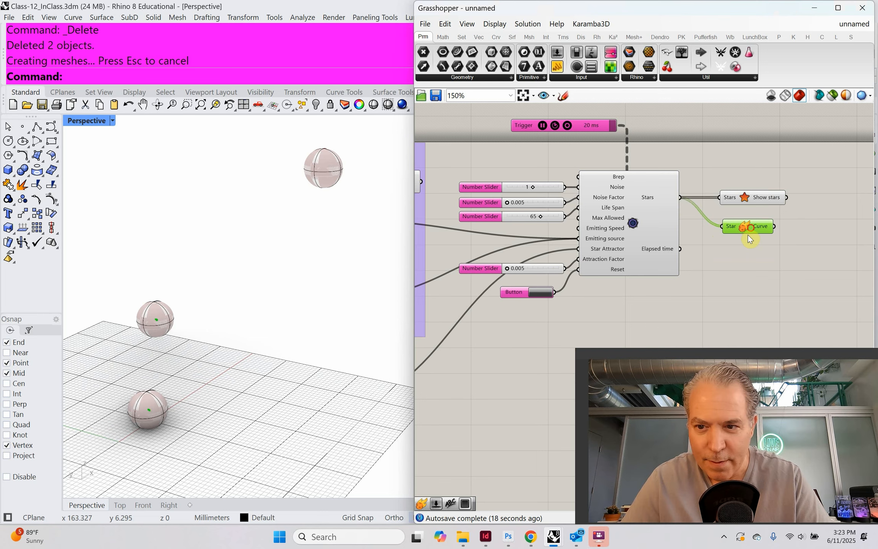
pyautogui.moveTo(747, 235); pyautogui.dragTo(758, 228)
# Step: Raise the Noise Factor slider to 0.569 and the Attraction Factor slider to 0.516
pyautogui.moveTo(507, 202); pyautogui.dragTo(536, 205)
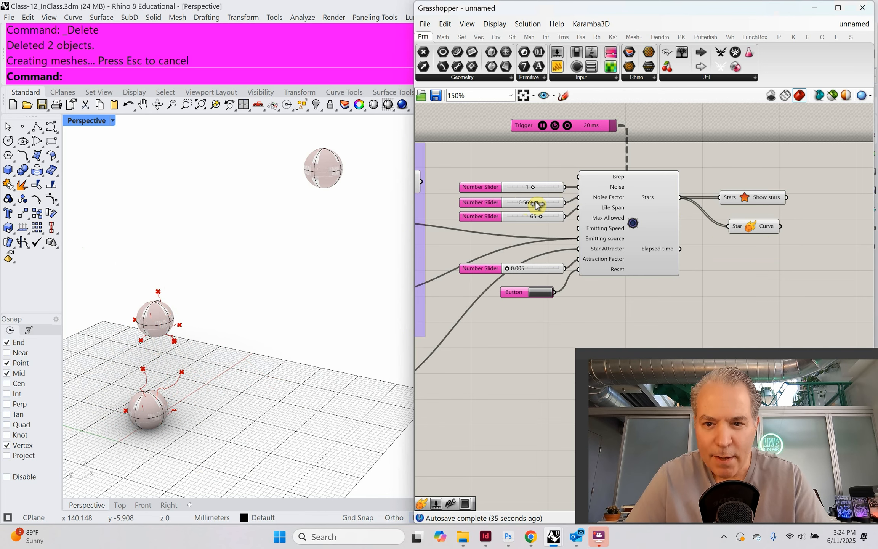
pyautogui.moveTo(507, 269); pyautogui.dragTo(536, 271)
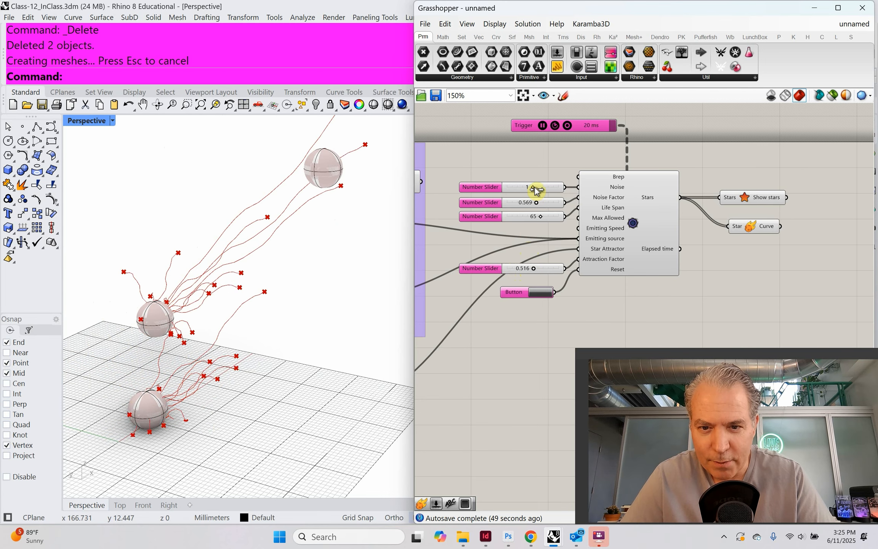
# Step: Try Noise values 0, 1 and 2 on the running simulation and return the Noise slider to 1
pyautogui.moveTo(535, 190); pyautogui.dragTo(519, 191)
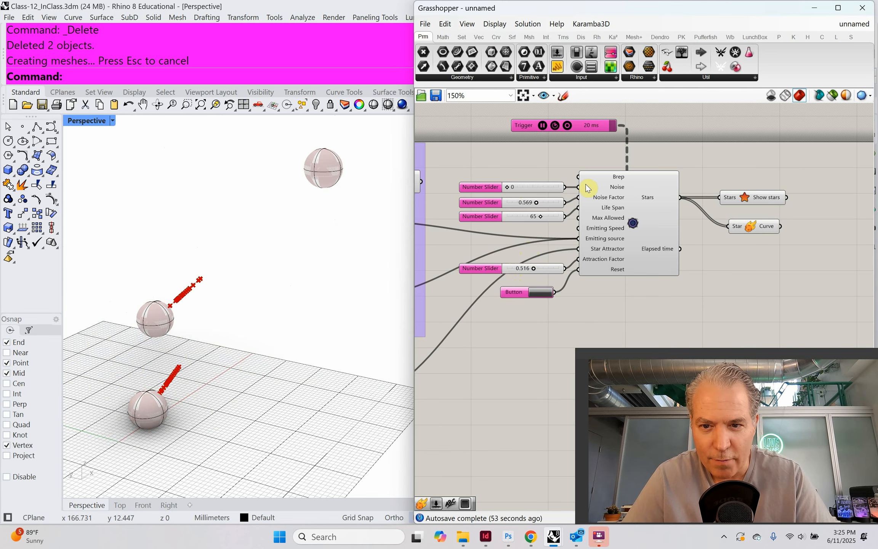
pyautogui.moveTo(587, 187)
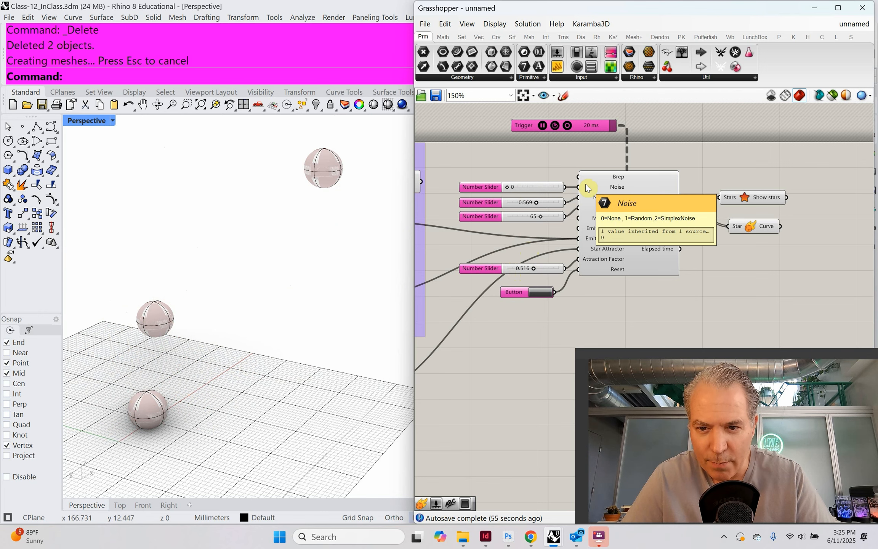
pyautogui.moveTo(508, 186); pyautogui.dragTo(523, 189)
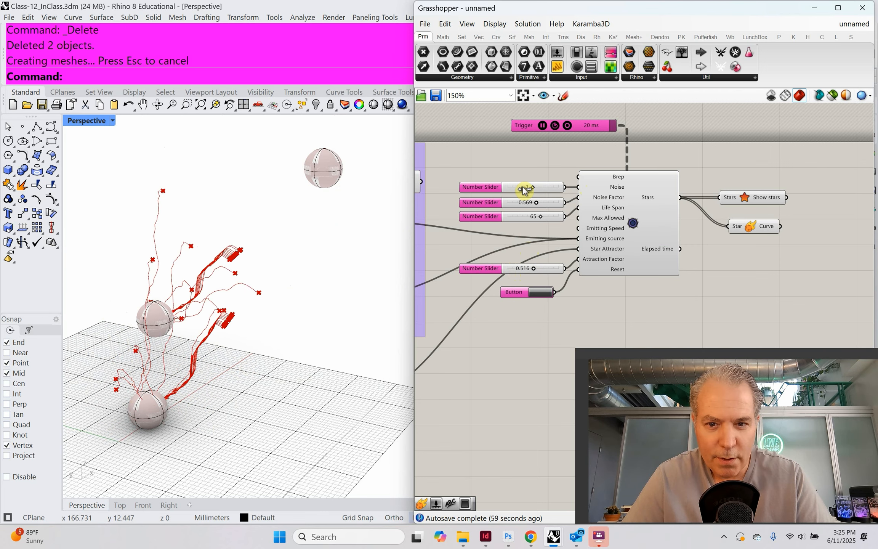
pyautogui.moveTo(524, 190); pyautogui.dragTo(554, 193)
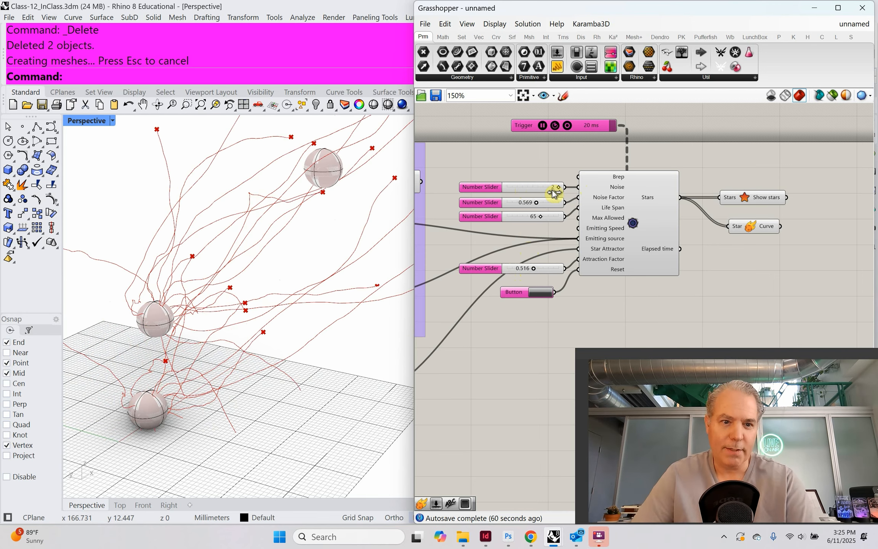
pyautogui.moveTo(551, 193); pyautogui.dragTo(541, 191)
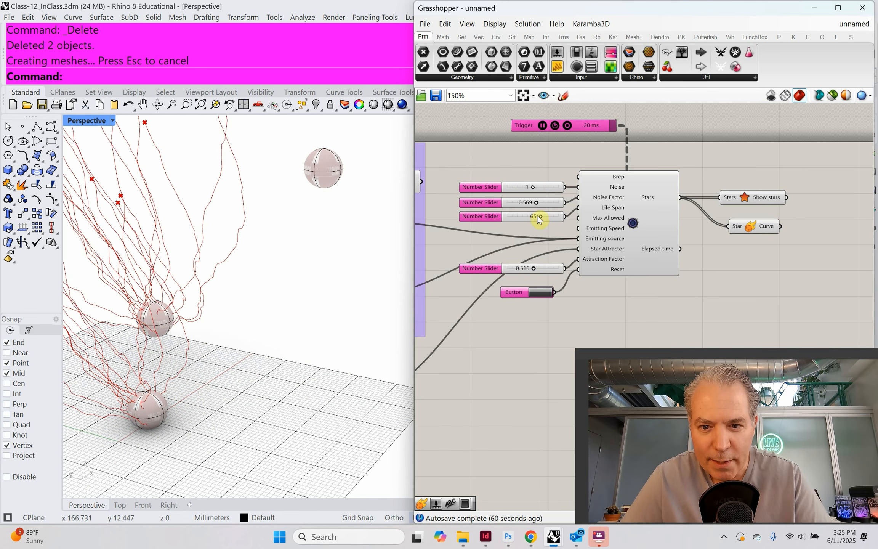
# Step: Set Life Span to 36 and Attraction Factor to 0.496, restarting the simulation with the Reset input's Button
pyautogui.moveTo(539, 216); pyautogui.dragTo(517, 219)
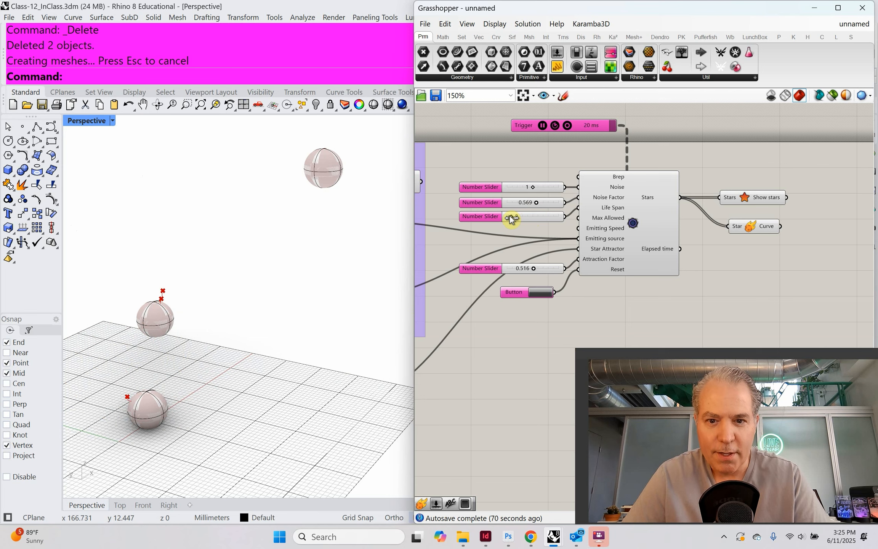
pyautogui.moveTo(512, 219)
pyautogui.mouseDown()
pyautogui.moveTo(557, 226)
pyautogui.moveTo(526, 220)
pyautogui.mouseUp()
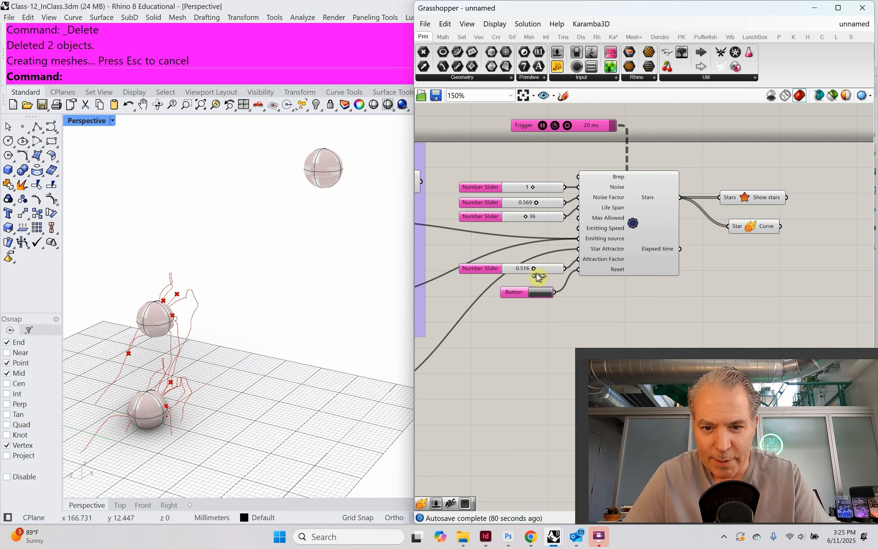
pyautogui.moveTo(537, 277); pyautogui.dragTo(531, 272)
pyautogui.click(538, 293)
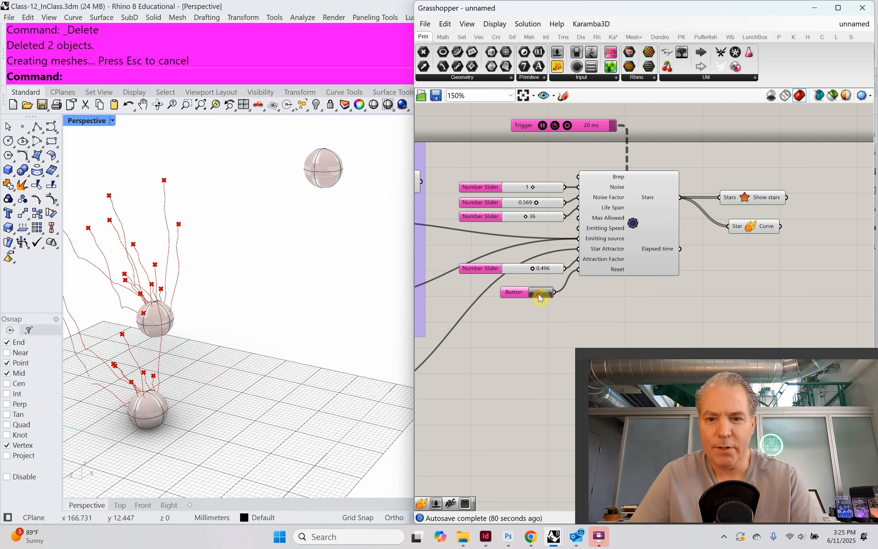